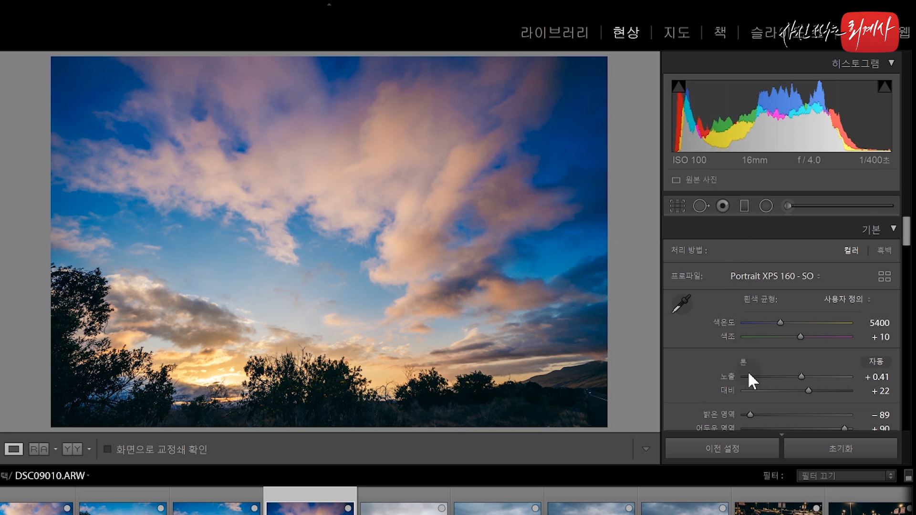
# Examine the photo's existing Basic panel and HSL adjustments, from white balance and tone to color luminance
pyautogui.scroll(-2, 699, 288)
pyautogui.scroll(2, 700, 287)
pyautogui.scroll(-2, 744, 315)
pyautogui.scroll(-2, 735, 315)
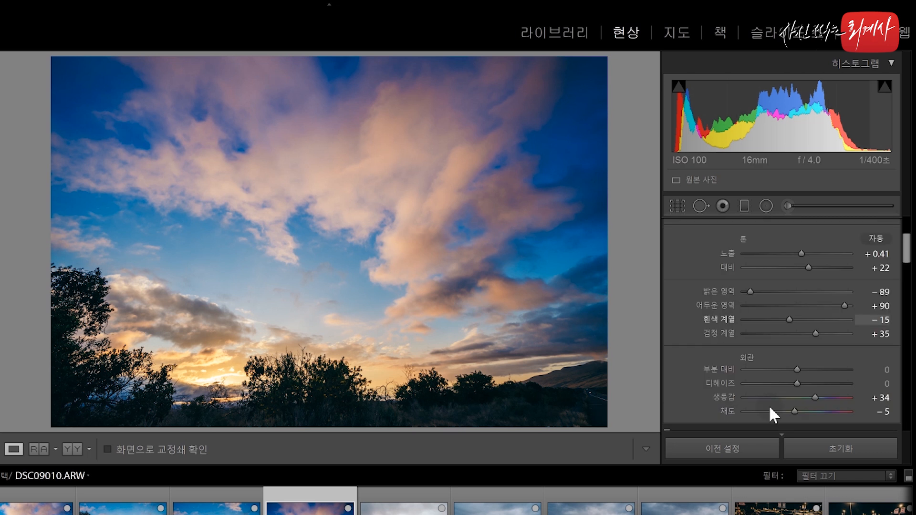
pyautogui.scroll(-5, 744, 376)
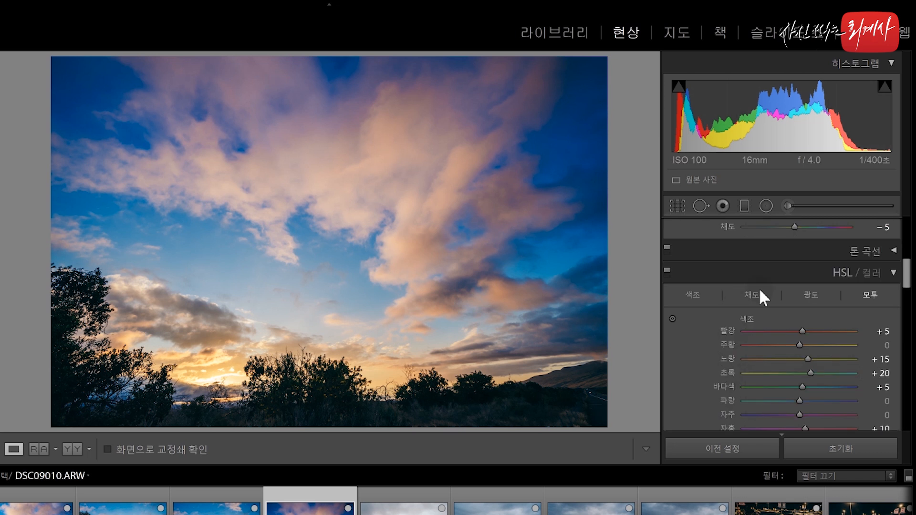
pyautogui.click(877, 252)
pyautogui.click(884, 227)
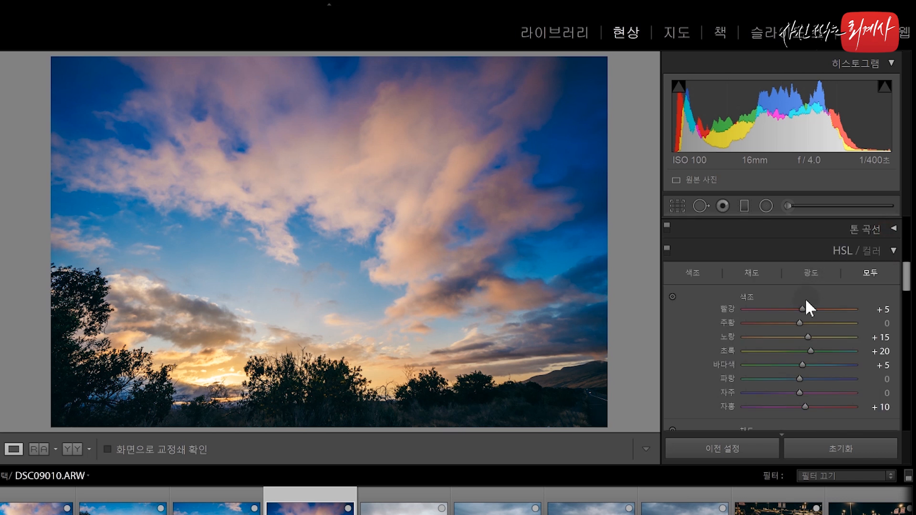
pyautogui.scroll(-8, 802, 346)
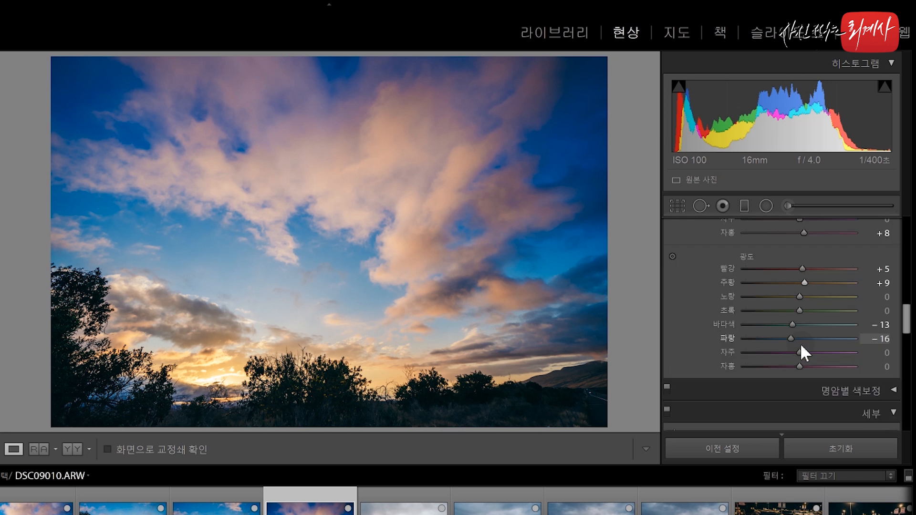
pyautogui.scroll(15, 800, 343)
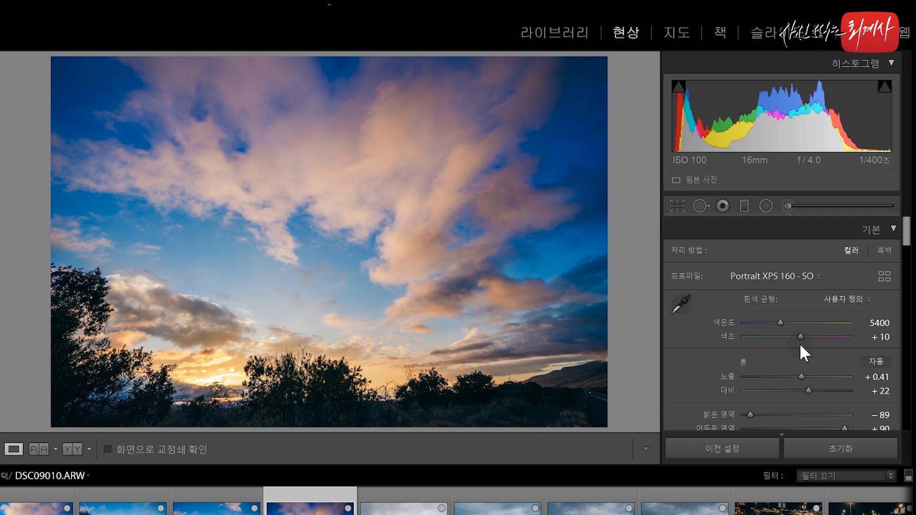
pyautogui.scroll(-3, 786, 300)
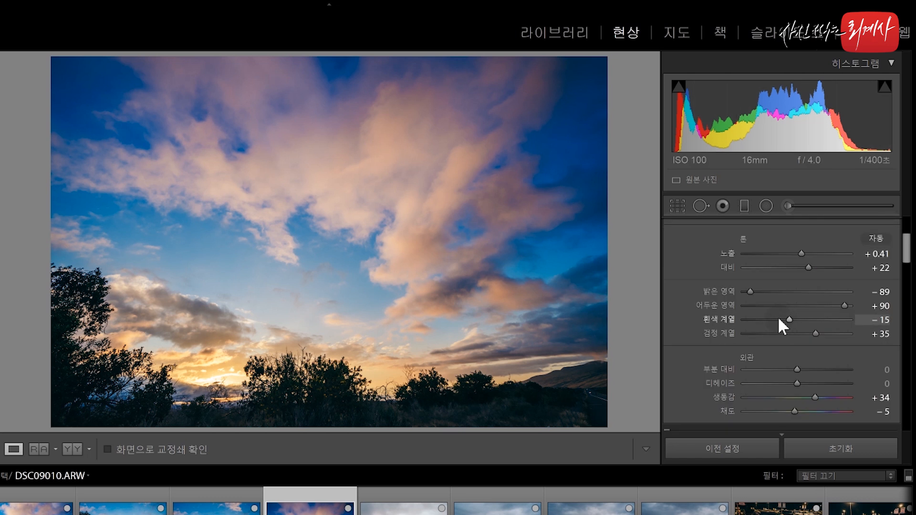
pyautogui.scroll(3, 792, 362)
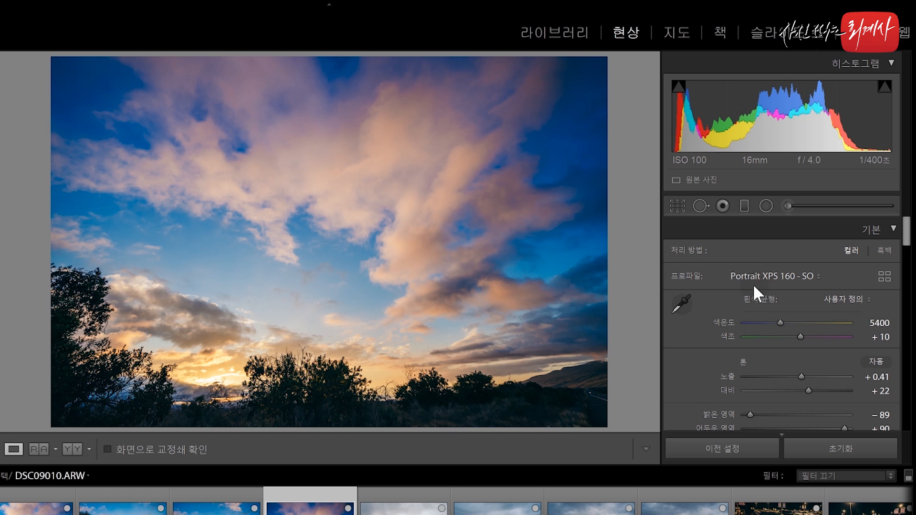
pyautogui.scroll(-2, 751, 286)
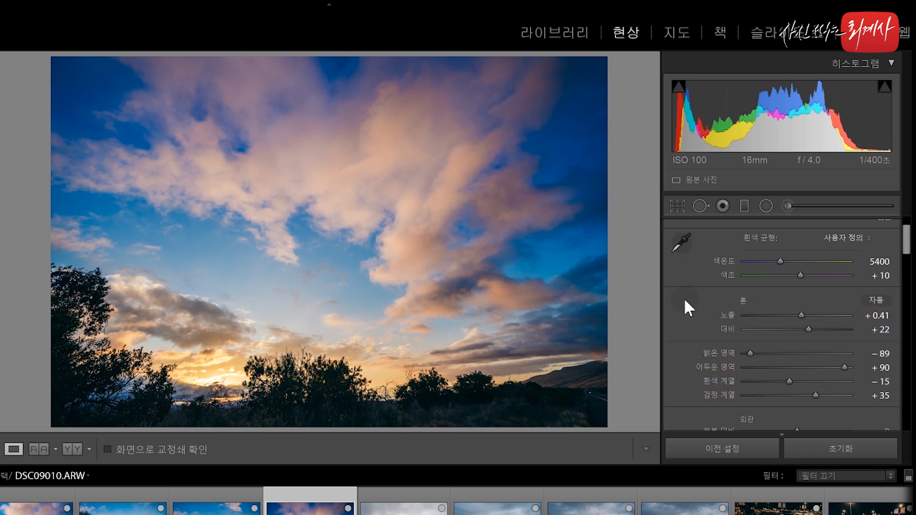
pyautogui.scroll(2, 685, 301)
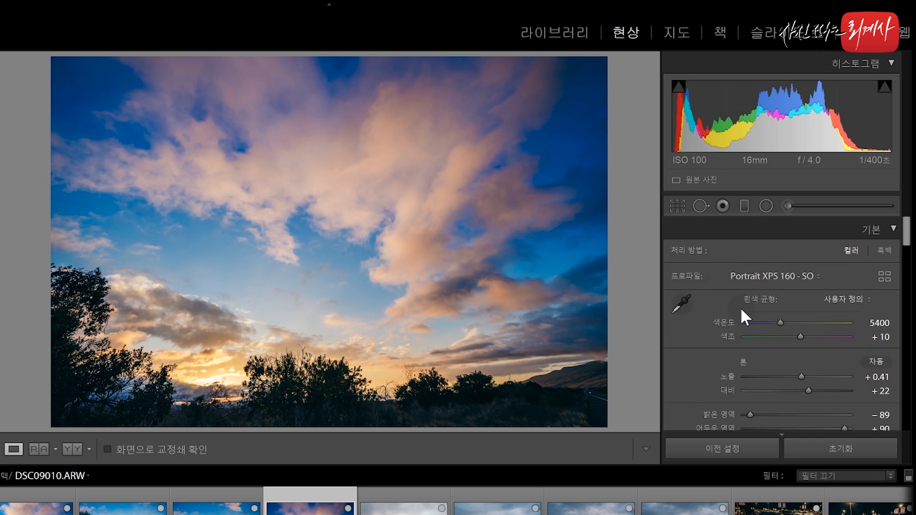
# Reset Exposure, Contrast, Highlights, Shadows, Whites and Blacks of the sunset photo to 0
pyautogui.scroll(-2, 738, 306)
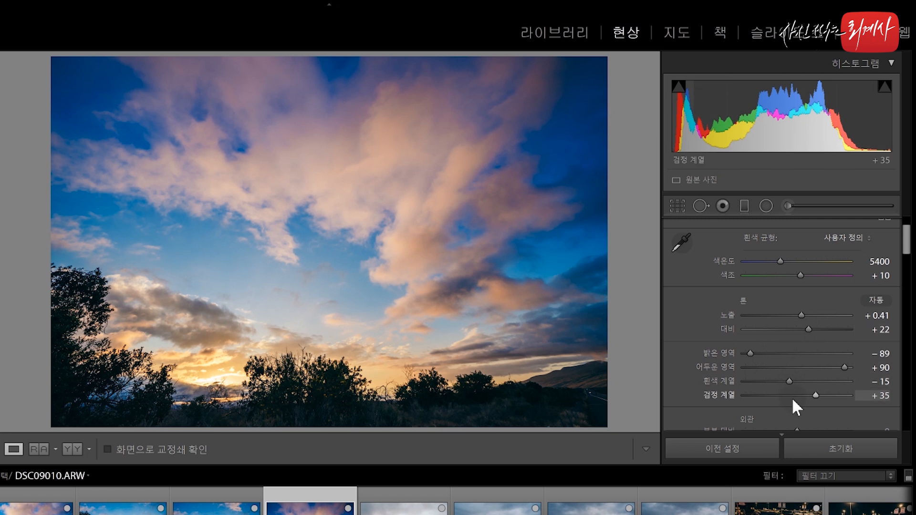
pyautogui.doubleClick(800, 313)
pyautogui.doubleClick(804, 328)
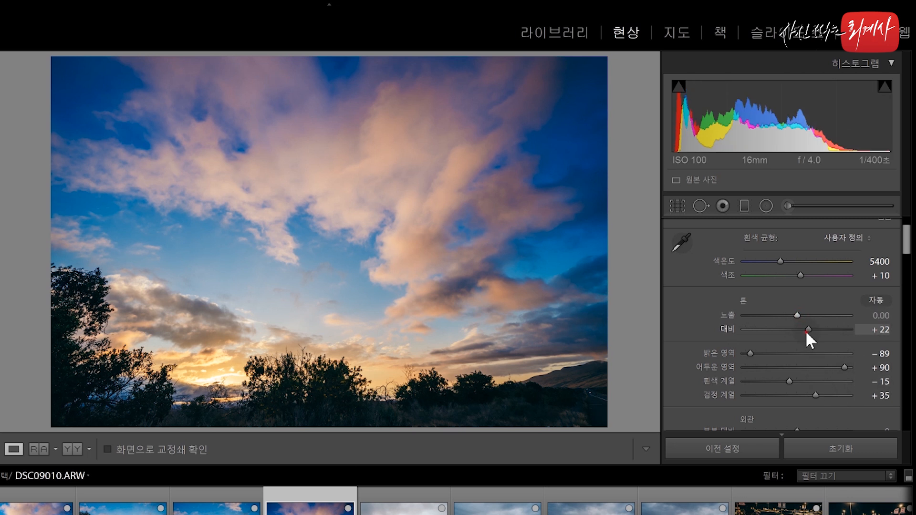
pyautogui.click(751, 355)
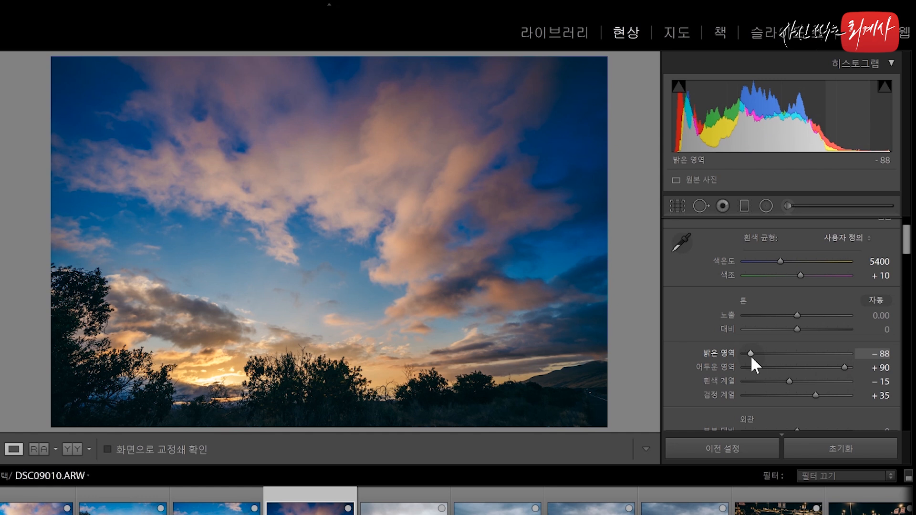
pyautogui.doubleClick(751, 355)
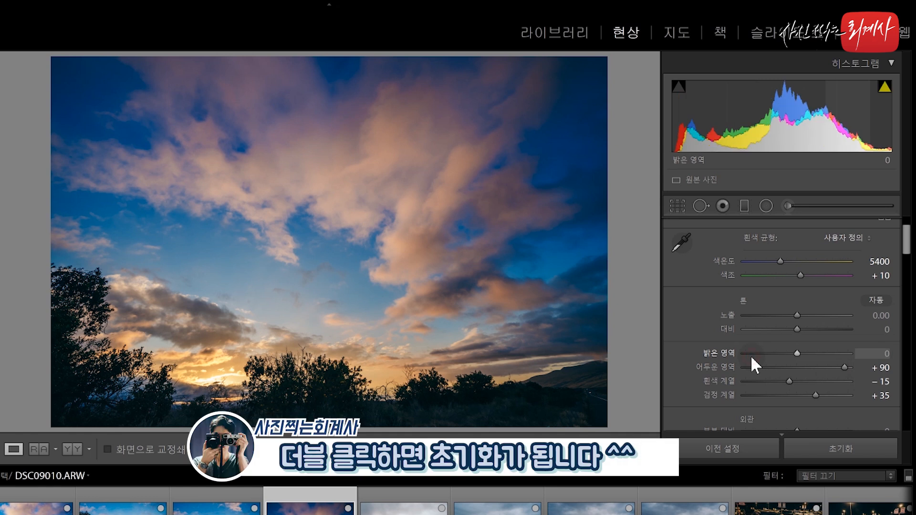
pyautogui.doubleClick(841, 367)
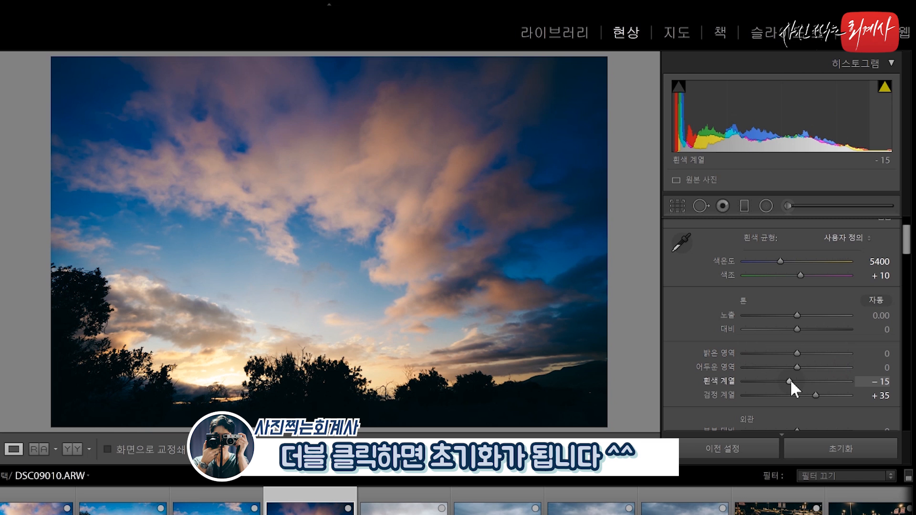
pyautogui.doubleClick(791, 379)
pyautogui.doubleClick(815, 395)
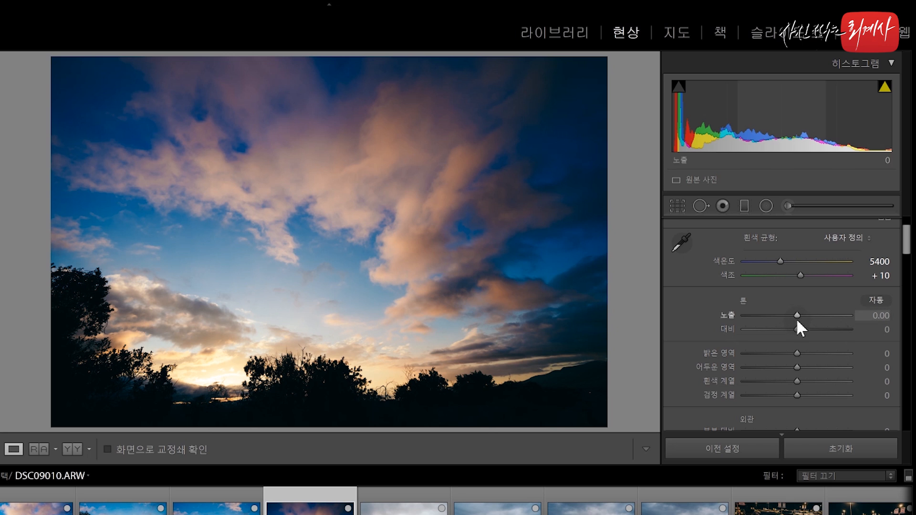
# Try Exposure at -3.74, -0.77, +3.59 and -3.15, and reset it to 0
pyautogui.moveTo(797, 315); pyautogui.dragTo(758, 319)
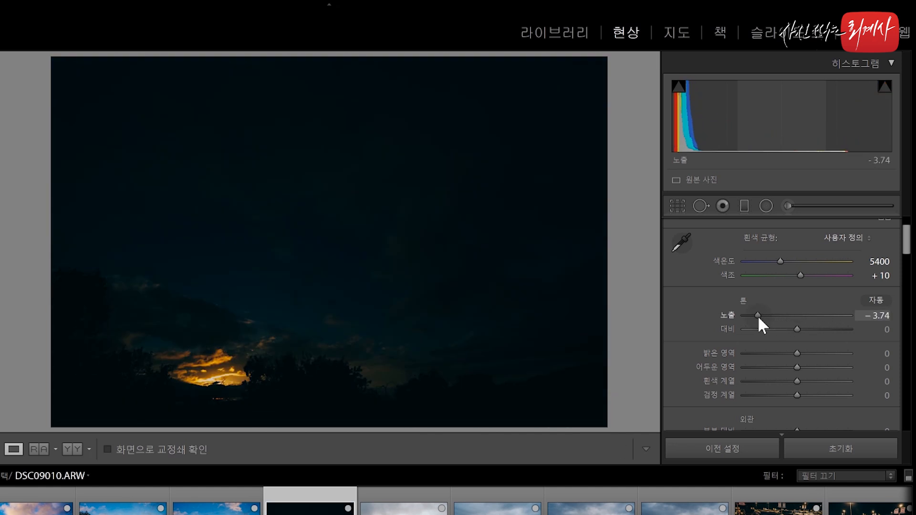
pyautogui.doubleClick(758, 316)
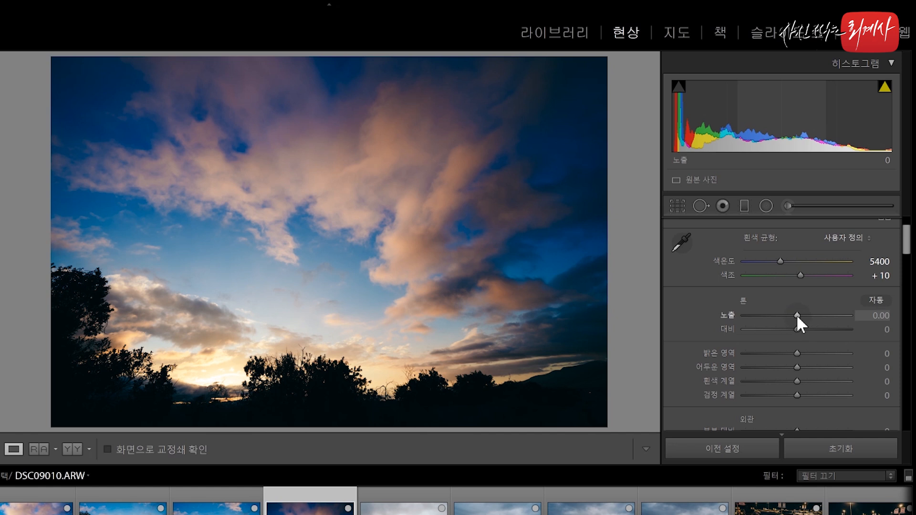
pyautogui.moveTo(798, 316)
pyautogui.mouseDown()
pyautogui.moveTo(812, 316)
pyautogui.moveTo(789, 317)
pyautogui.mouseUp()
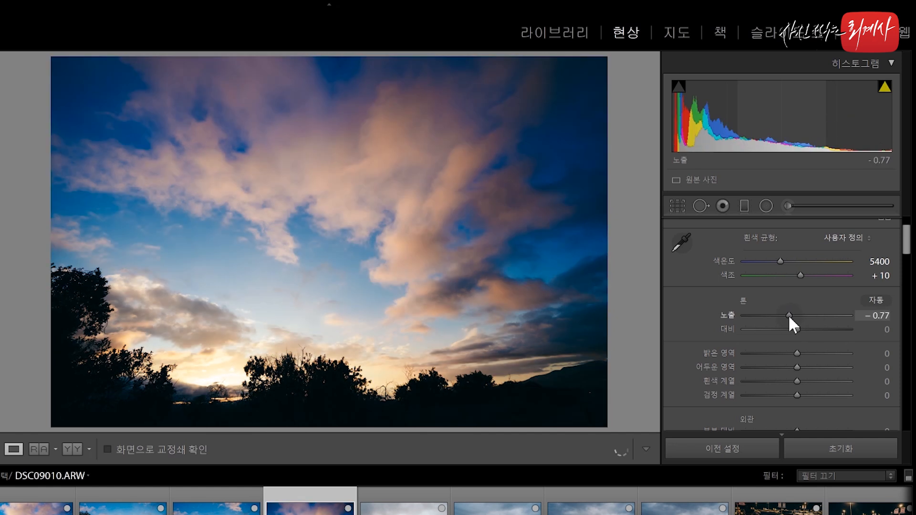
pyautogui.doubleClick(789, 313)
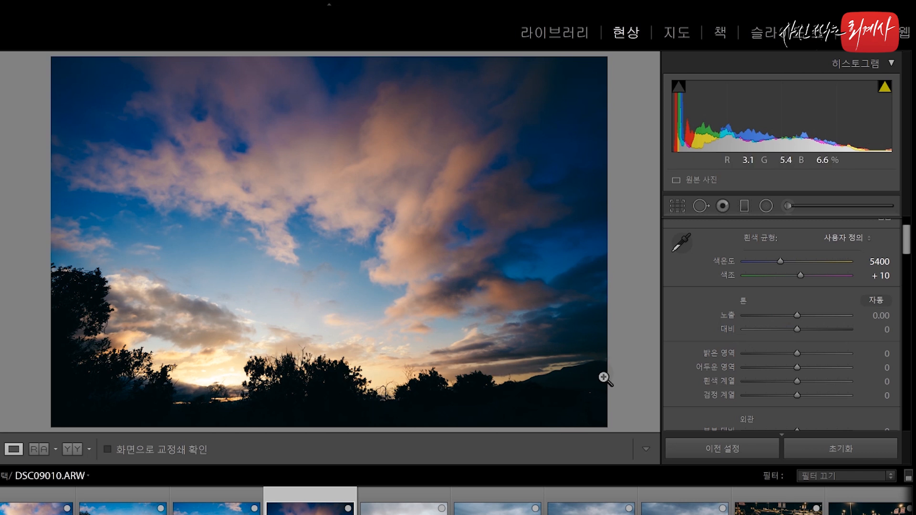
pyautogui.moveTo(797, 315); pyautogui.dragTo(834, 313)
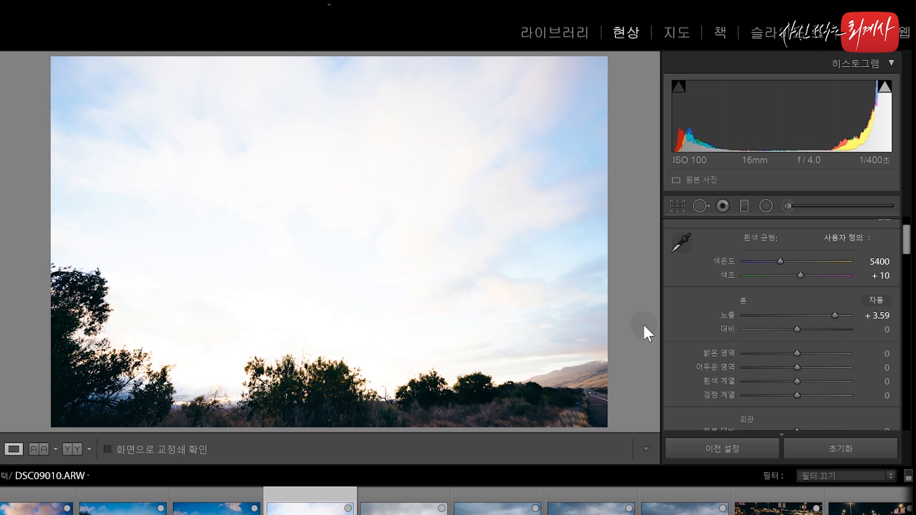
pyautogui.moveTo(835, 315); pyautogui.dragTo(762, 324)
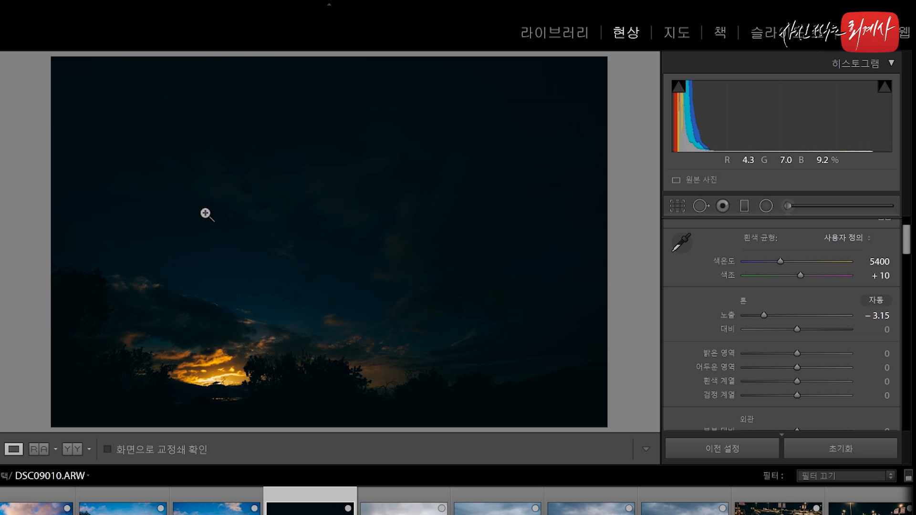
pyautogui.doubleClick(761, 315)
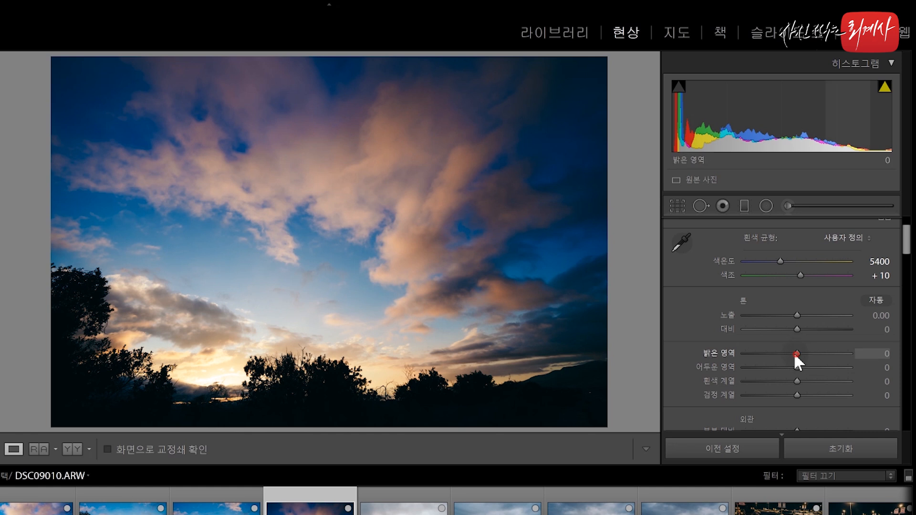
# Try out Highlights and raise Shadows to +100, returning both to 0
pyautogui.moveTo(795, 358)
pyautogui.mouseDown()
pyautogui.moveTo(783, 358)
pyautogui.moveTo(832, 356)
pyautogui.moveTo(759, 358)
pyautogui.moveTo(840, 354)
pyautogui.moveTo(766, 353)
pyautogui.moveTo(840, 362)
pyautogui.moveTo(749, 361)
pyautogui.moveTo(796, 367)
pyautogui.mouseUp()
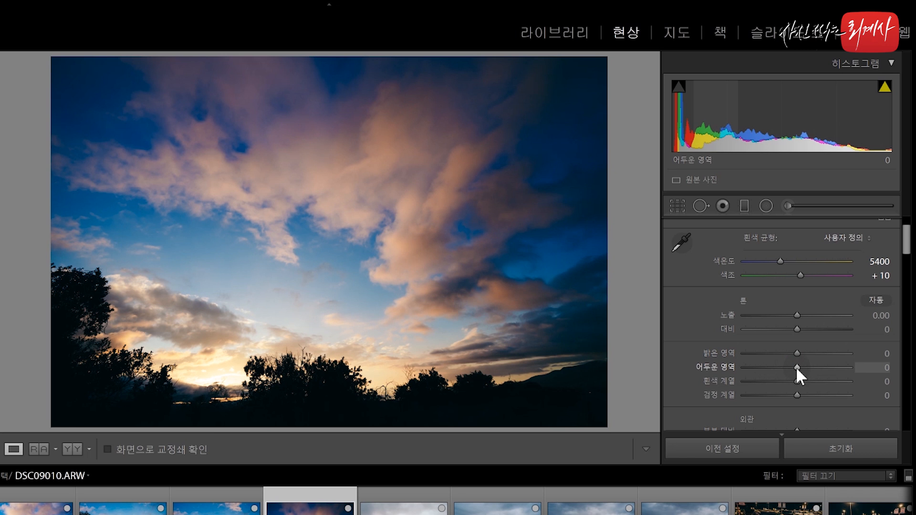
pyautogui.moveTo(794, 367); pyautogui.dragTo(857, 369)
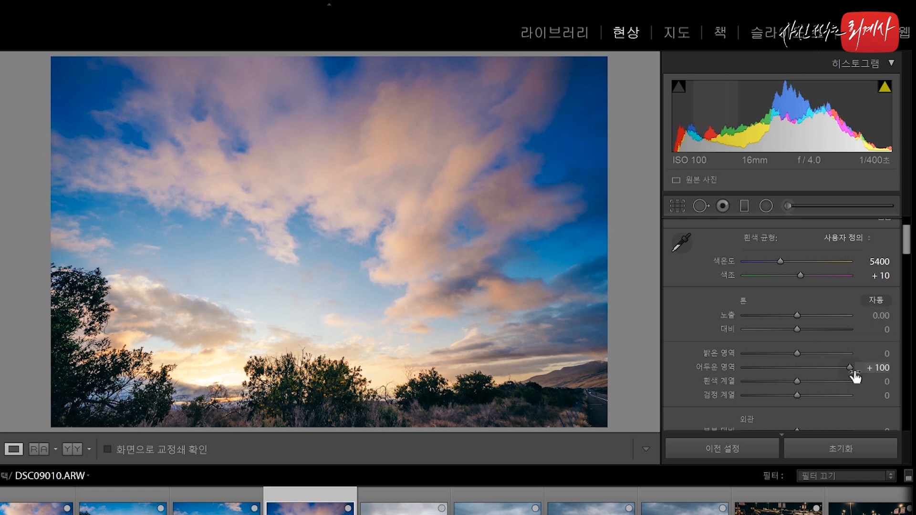
pyautogui.moveTo(851, 367); pyautogui.dragTo(798, 367)
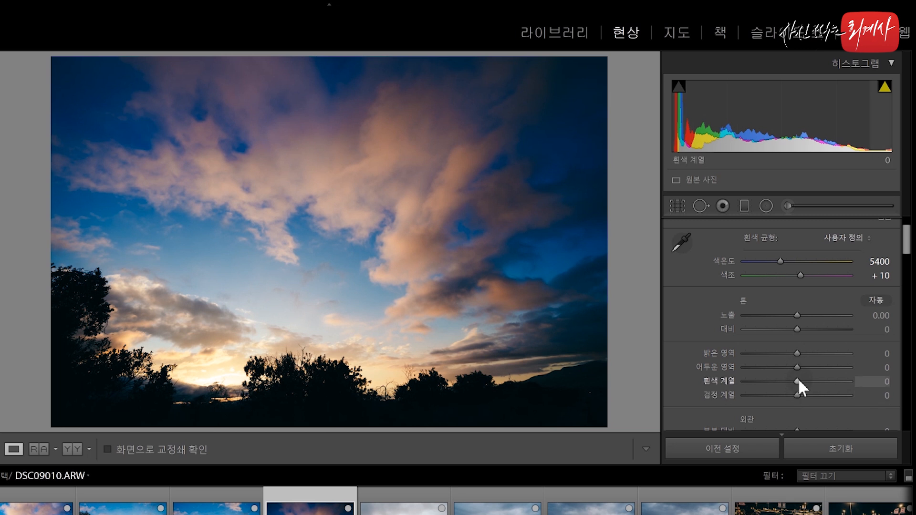
# Try lowering Whites and varying Blacks, returning both to 0
pyautogui.moveTo(798, 378)
pyautogui.mouseDown()
pyautogui.moveTo(746, 378)
pyautogui.moveTo(871, 376)
pyautogui.moveTo(731, 388)
pyautogui.moveTo(802, 385)
pyautogui.mouseUp()
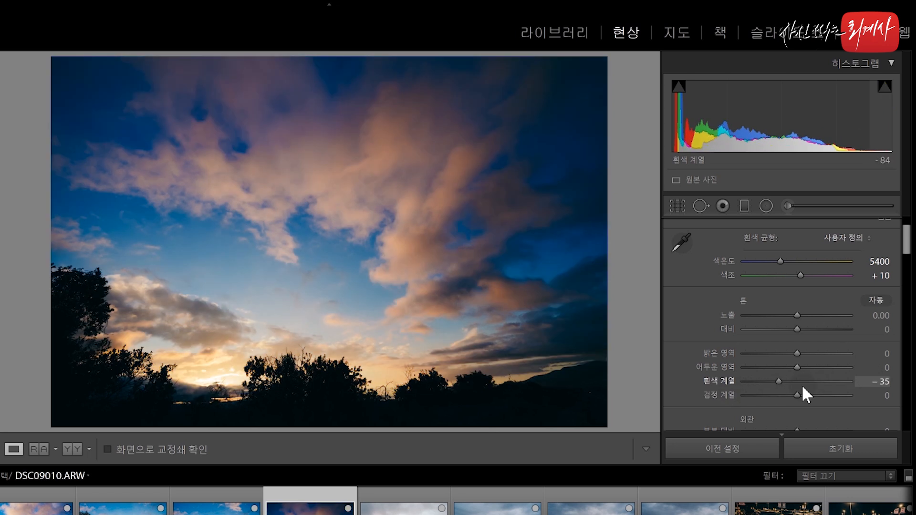
pyautogui.doubleClick(801, 385)
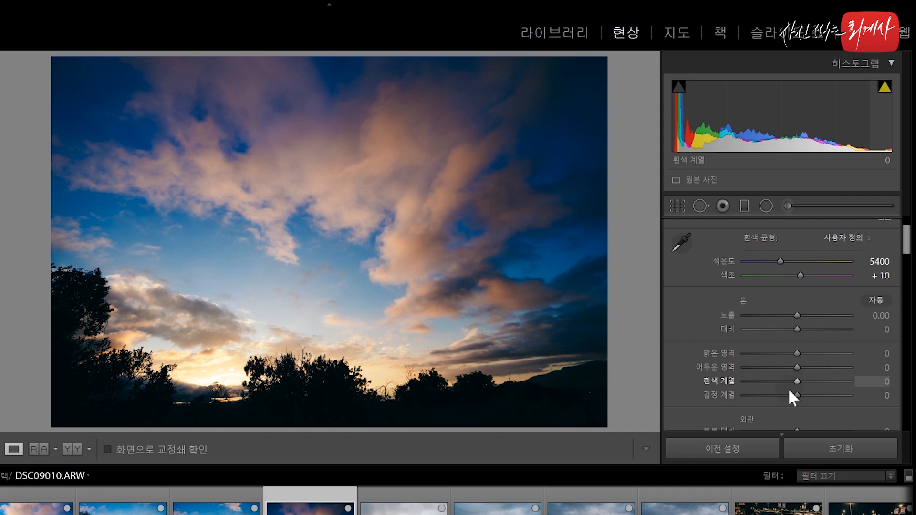
pyautogui.moveTo(797, 392)
pyautogui.mouseDown()
pyautogui.moveTo(736, 399)
pyautogui.moveTo(856, 399)
pyautogui.moveTo(754, 403)
pyautogui.moveTo(850, 402)
pyautogui.moveTo(802, 402)
pyautogui.mouseUp()
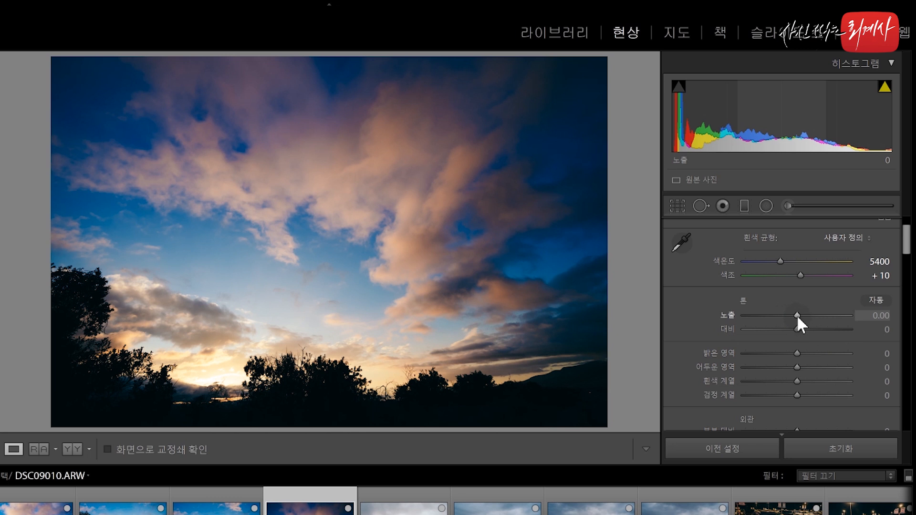
# Try a lower Exposure, Highlights at +38 and Shadows at -4, resetting each to 0
pyautogui.moveTo(797, 316); pyautogui.dragTo(778, 324)
pyautogui.doubleClick(778, 322)
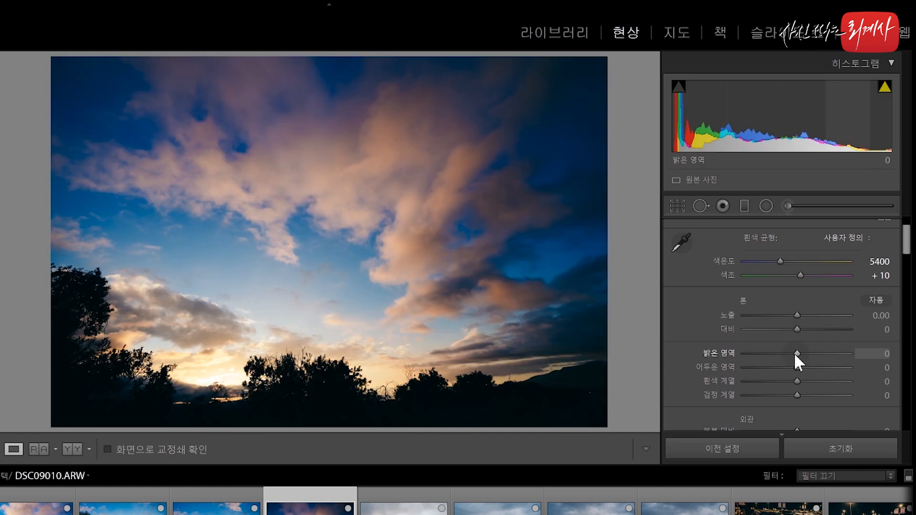
pyautogui.moveTo(794, 354); pyautogui.dragTo(817, 354)
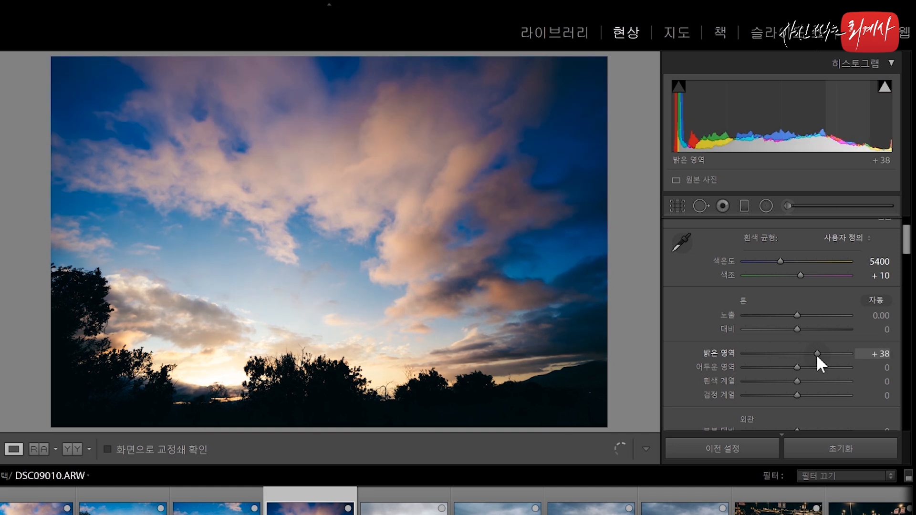
pyautogui.doubleClick(817, 354)
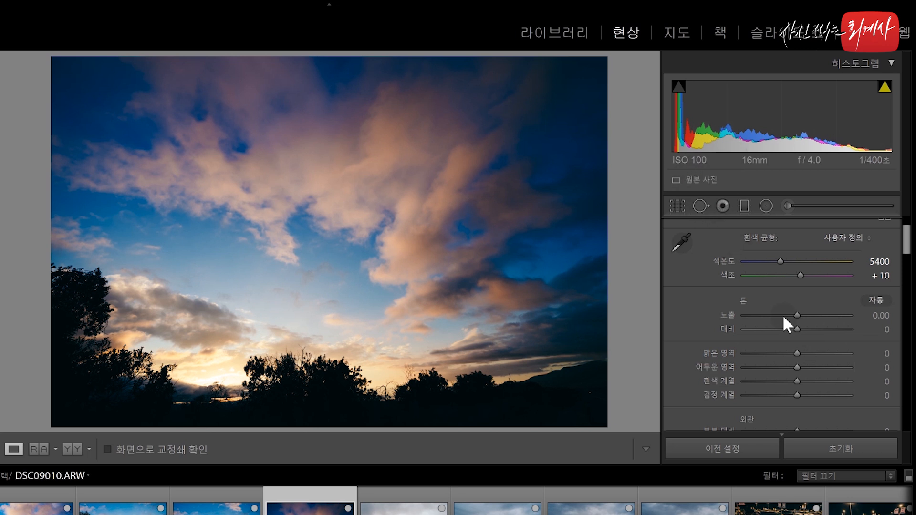
pyautogui.moveTo(797, 366)
pyautogui.mouseDown()
pyautogui.moveTo(773, 368)
pyautogui.moveTo(842, 365)
pyautogui.moveTo(760, 363)
pyautogui.moveTo(797, 367)
pyautogui.mouseUp()
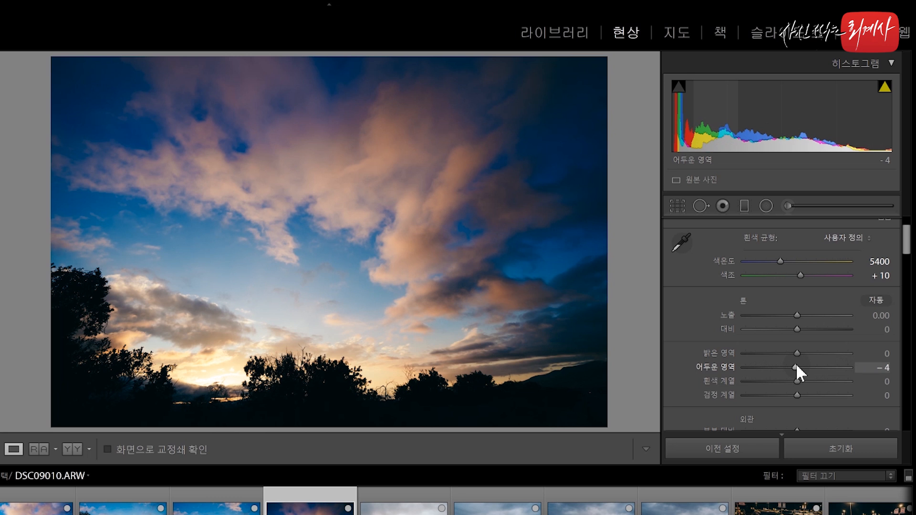
pyautogui.doubleClick(797, 366)
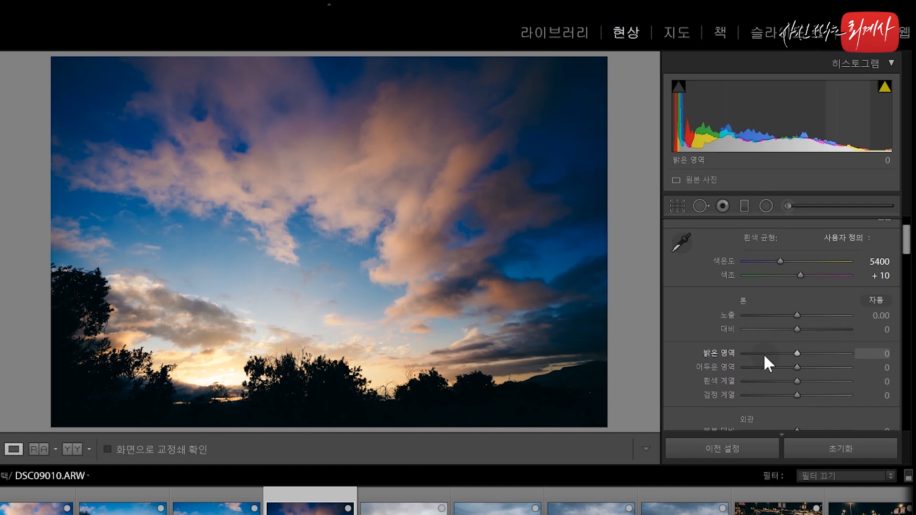
# Set Highlights to -62 and Shadows to +66
pyautogui.click(764, 354)
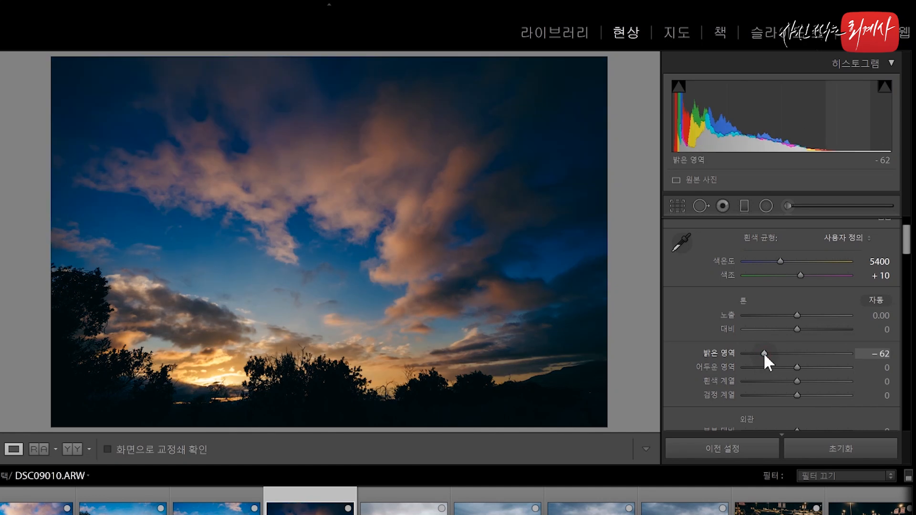
pyautogui.click(832, 367)
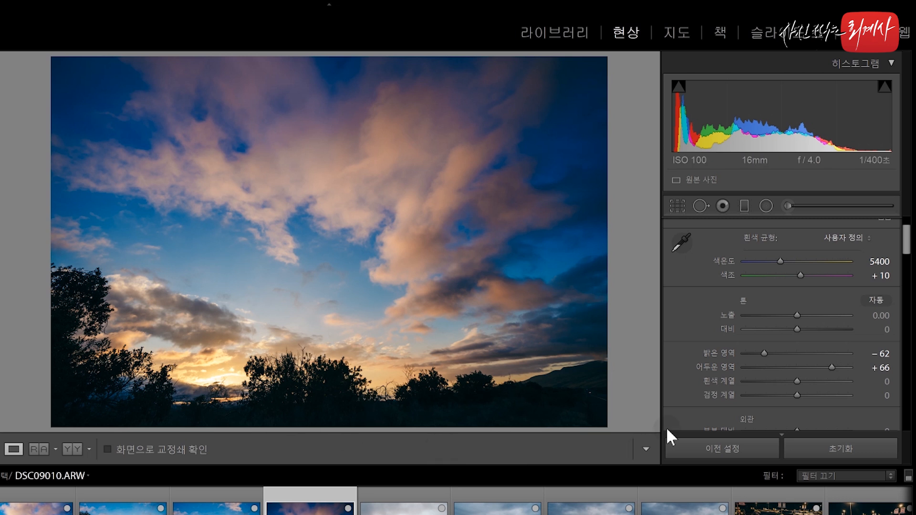
# Set Shadows to +100, Highlights to -100 and Exposure to +0.50 on the sunset photo
pyautogui.moveTo(830, 367); pyautogui.dragTo(857, 367)
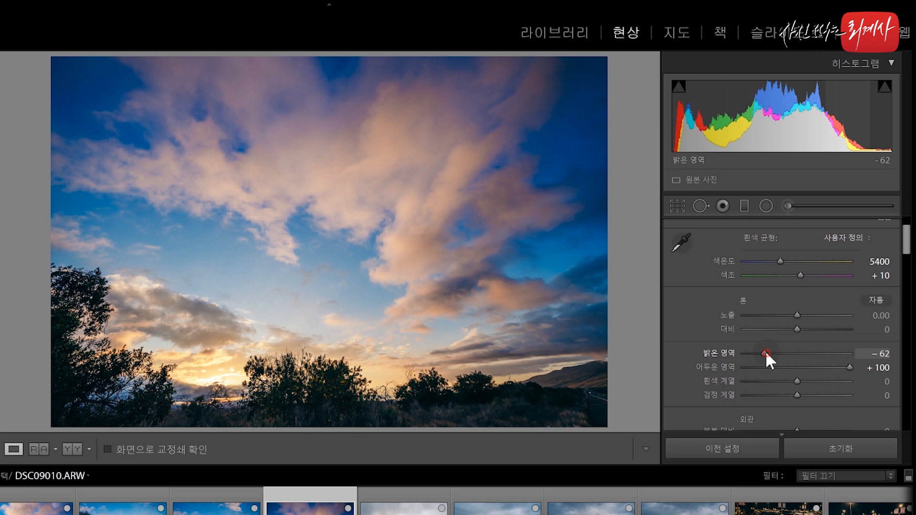
pyautogui.moveTo(765, 352); pyautogui.dragTo(709, 348)
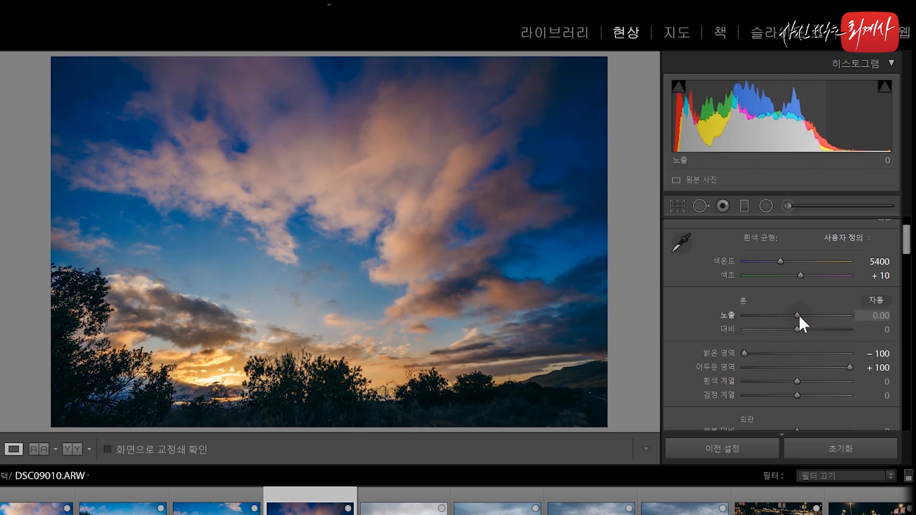
pyautogui.moveTo(798, 314); pyautogui.dragTo(803, 314)
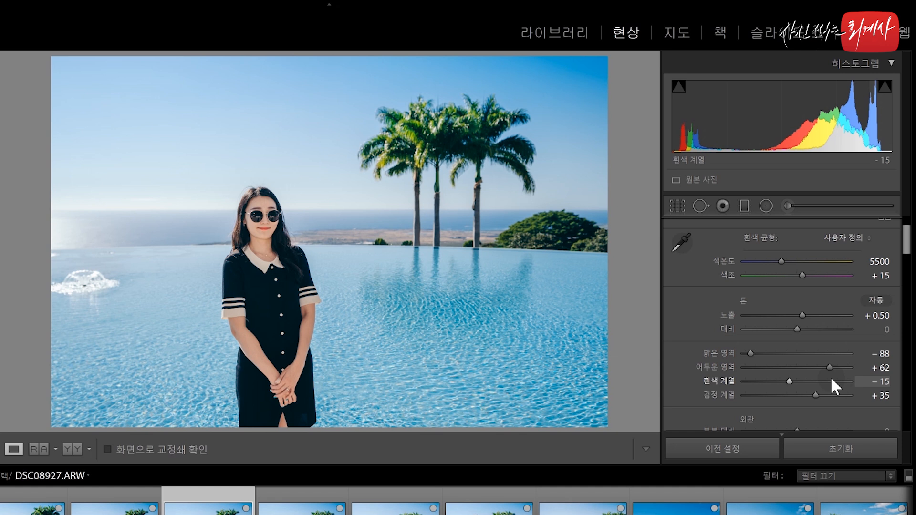
# On the pool portrait, compare near-zero Highlights and Shadows with Highlights at -78 and Shadows at +75, ending on the stronger values
pyautogui.click(795, 353)
pyautogui.click(795, 367)
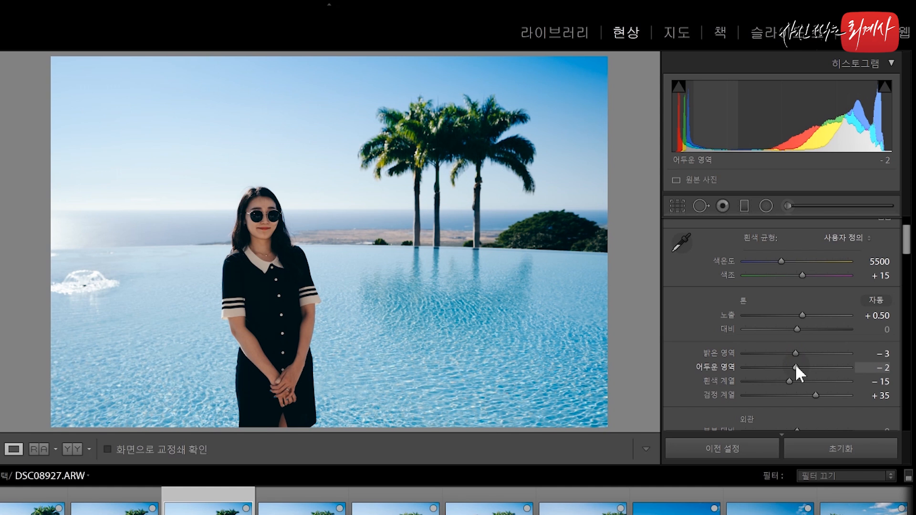
pyautogui.click(756, 353)
pyautogui.click(836, 366)
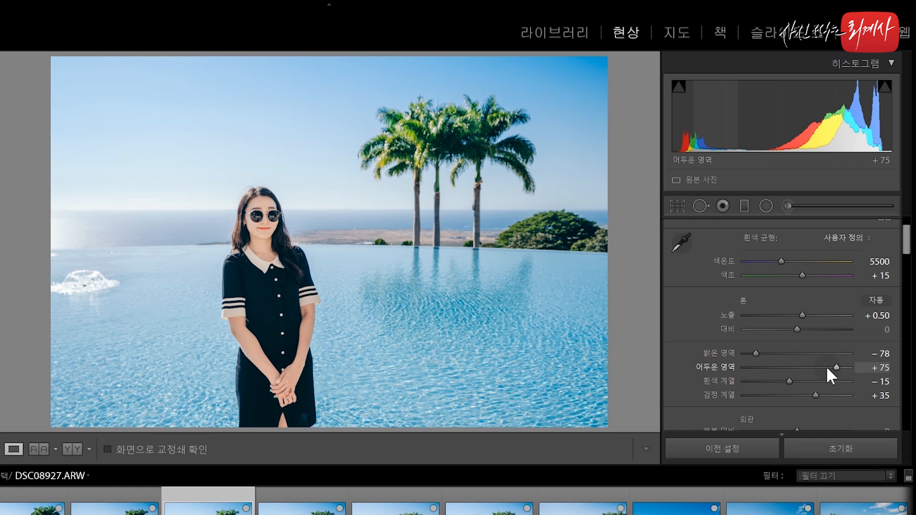
pyautogui.click(795, 353)
pyautogui.click(797, 367)
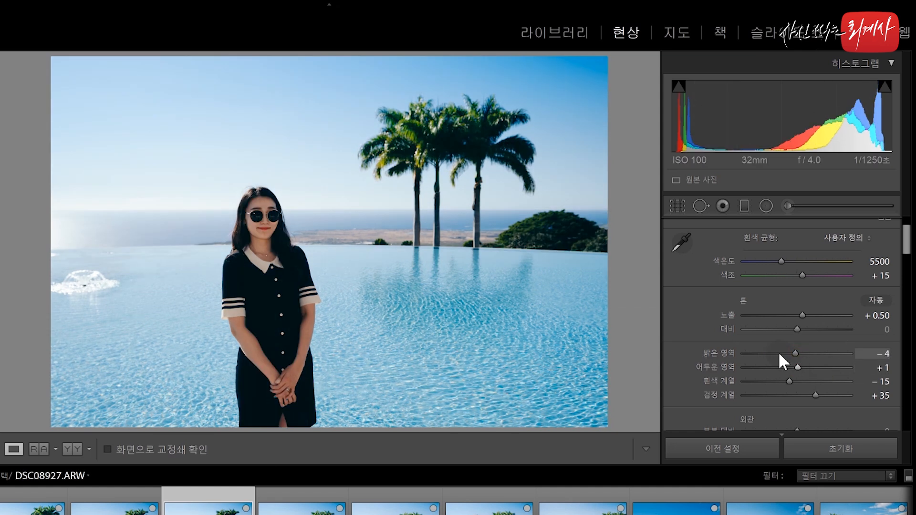
pyautogui.click(756, 353)
pyautogui.click(836, 366)
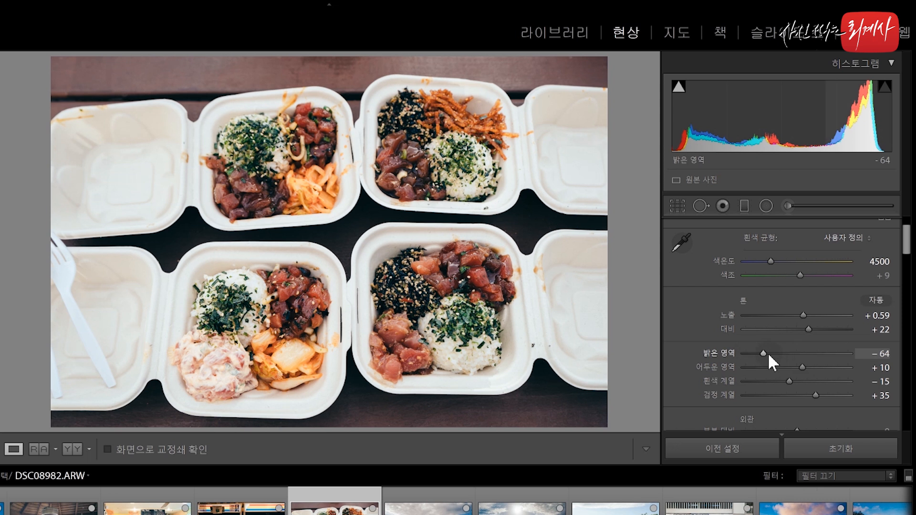
# On the food box photo, try Highlights at +7, set them to -95 with Shadows at +97, and reset Exposure to 0
pyautogui.moveTo(769, 355); pyautogui.dragTo(800, 354)
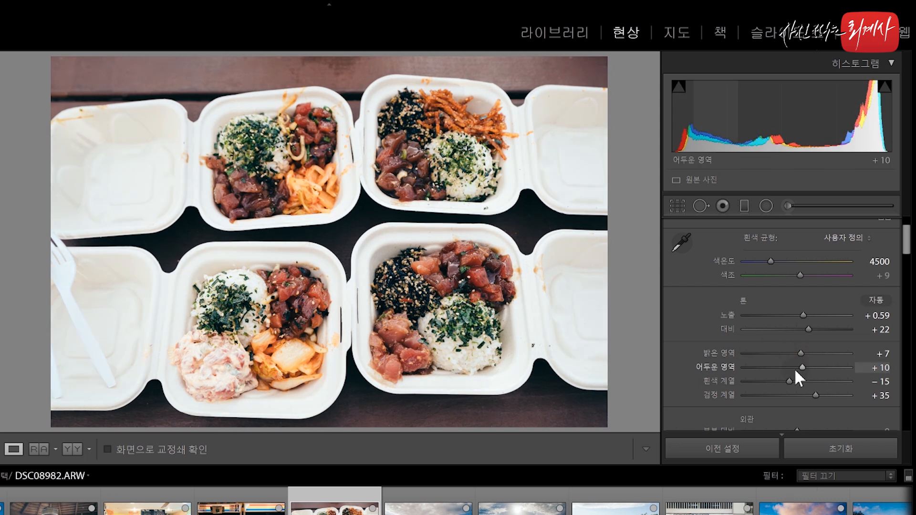
pyautogui.click(748, 354)
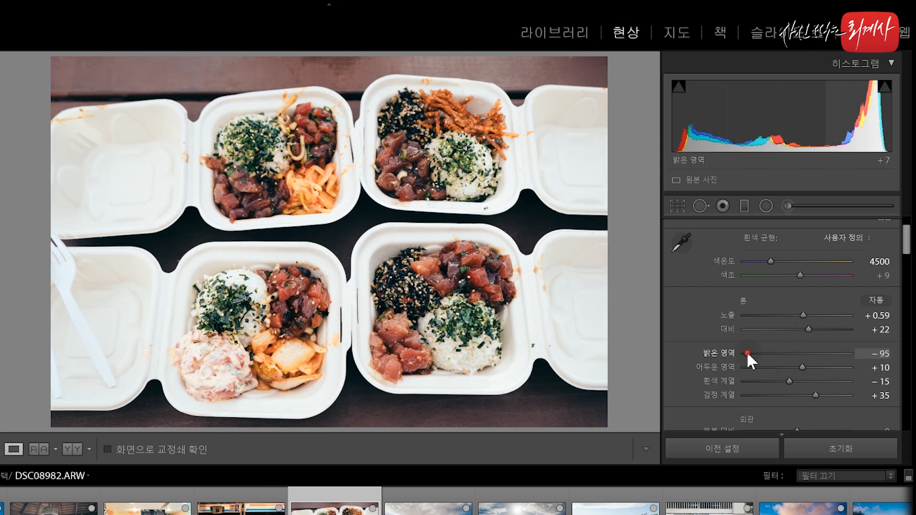
pyautogui.moveTo(815, 365); pyautogui.dragTo(848, 368)
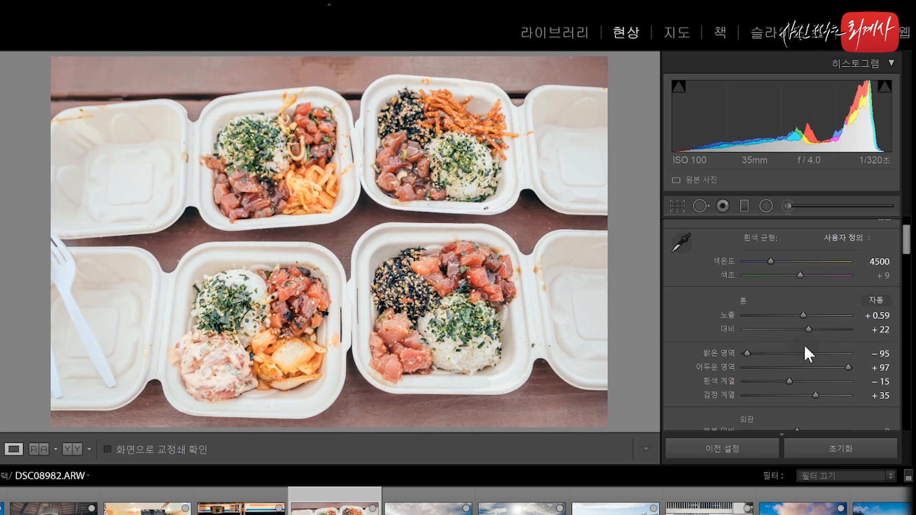
pyautogui.doubleClick(805, 317)
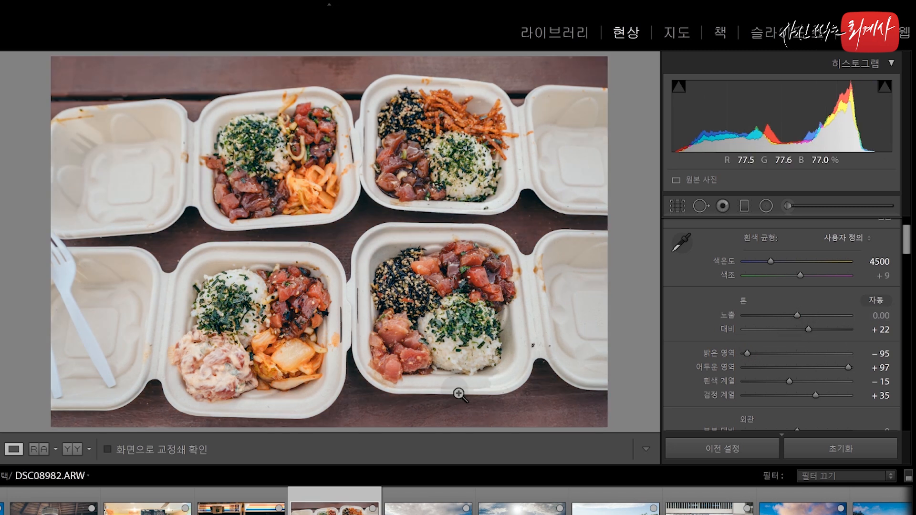
# Compare the food photo at Highlights -5 and Shadows -1 with Highlights -89 and Shadows +94
pyautogui.click(794, 352)
pyautogui.click(796, 364)
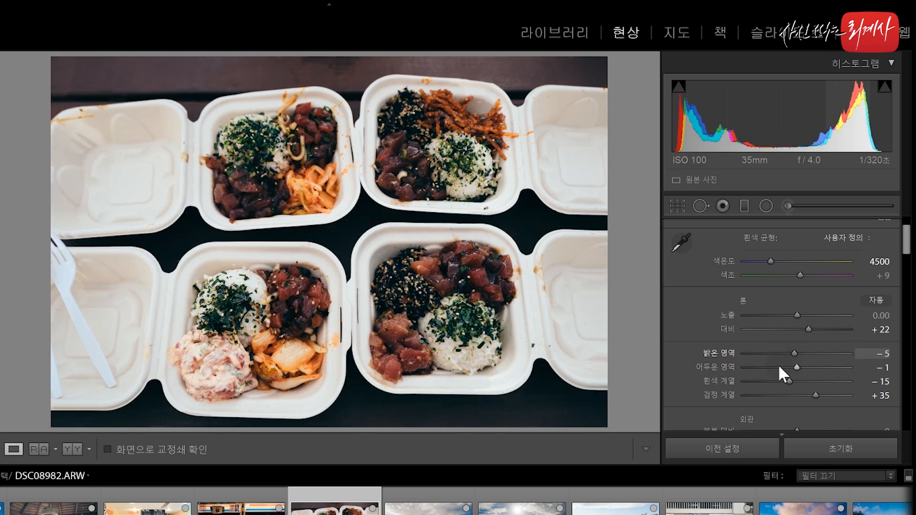
pyautogui.click(750, 353)
pyautogui.click(846, 366)
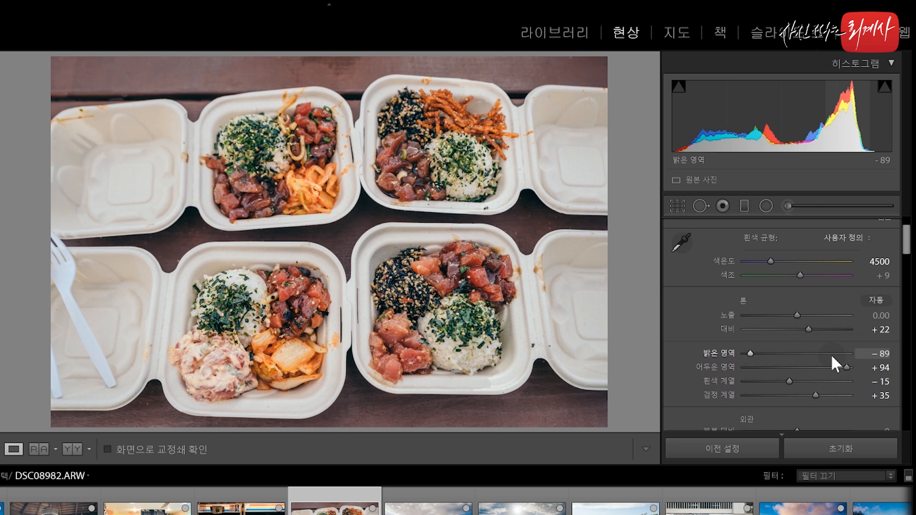
# Set the food photo's Highlights to -4 and Shadows to -5, and raise its Exposure slightly
pyautogui.click(795, 354)
pyautogui.click(794, 366)
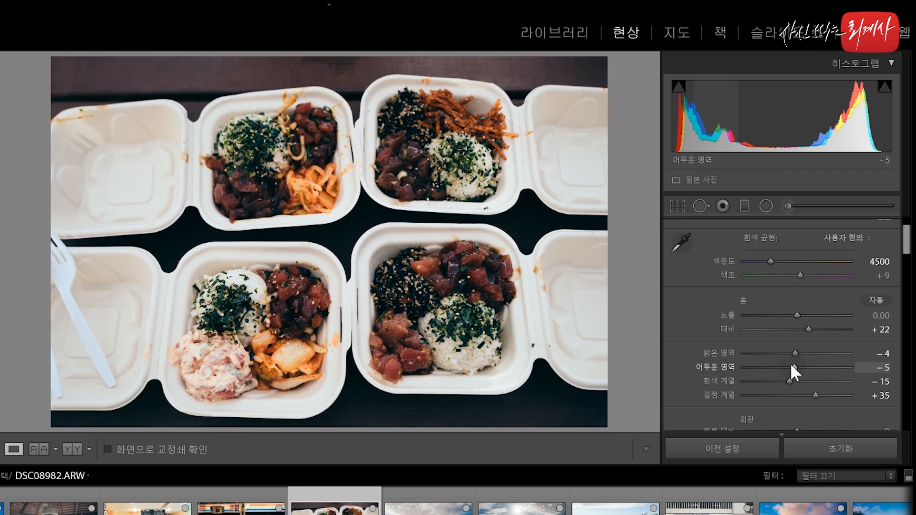
pyautogui.click(803, 316)
pyautogui.moveTo(810, 324)
pyautogui.mouseDown()
pyautogui.moveTo(789, 319)
pyautogui.moveTo(807, 323)
pyautogui.mouseUp()
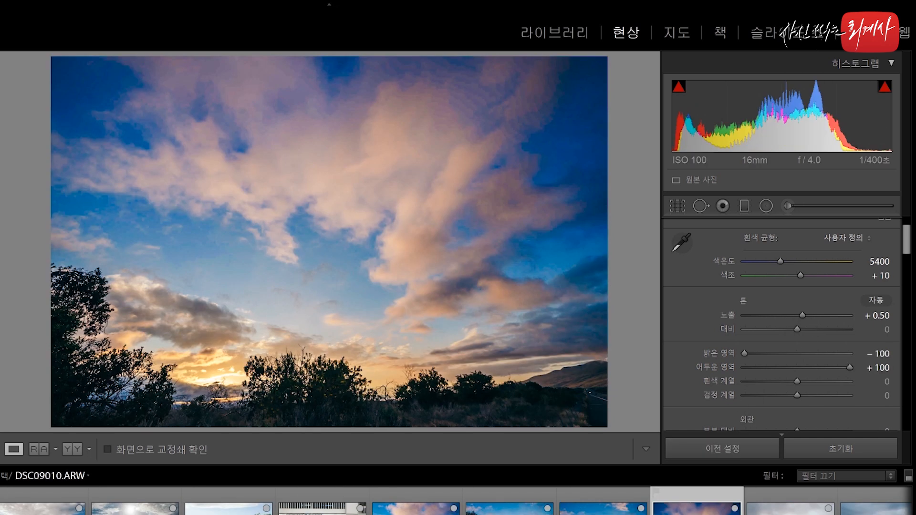
# On the sunset photo, try Highlights at -2 and Shadows at +5, then return them to -100 and +100
pyautogui.click(795, 353)
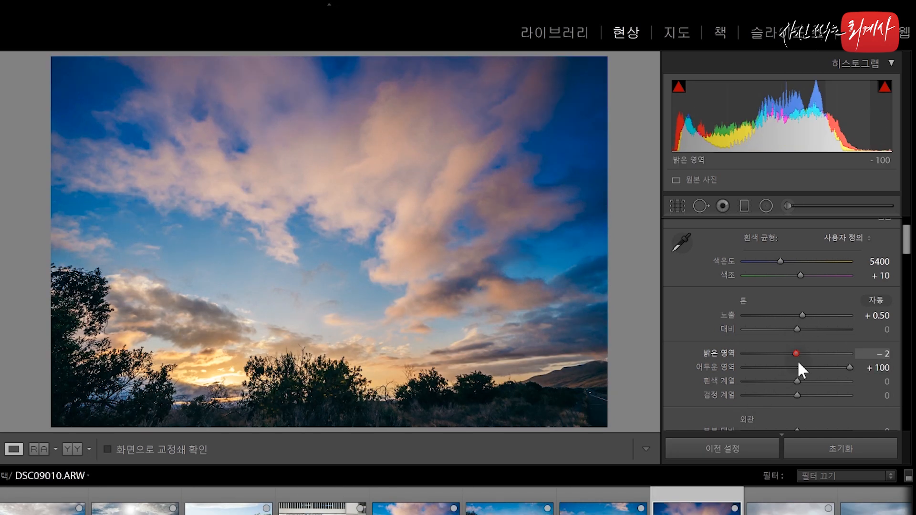
pyautogui.click(799, 366)
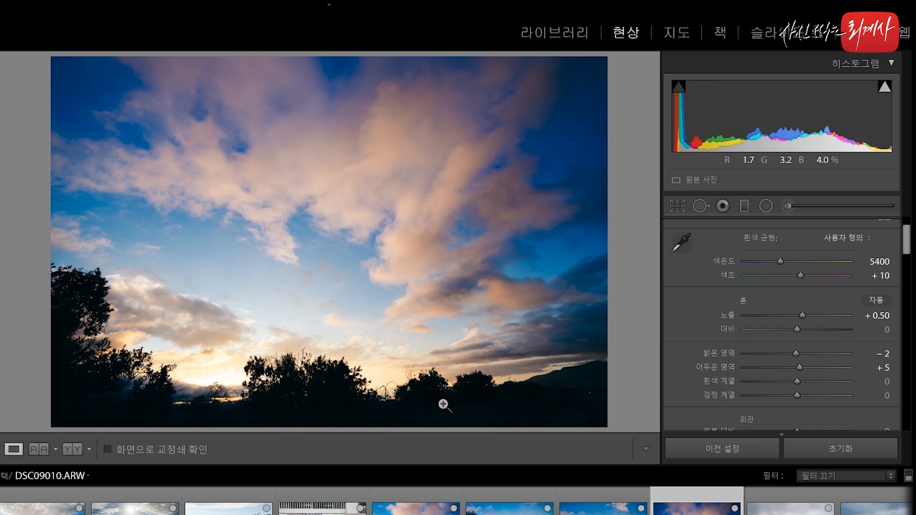
pyautogui.click(743, 354)
pyautogui.moveTo(800, 367); pyautogui.dragTo(857, 373)
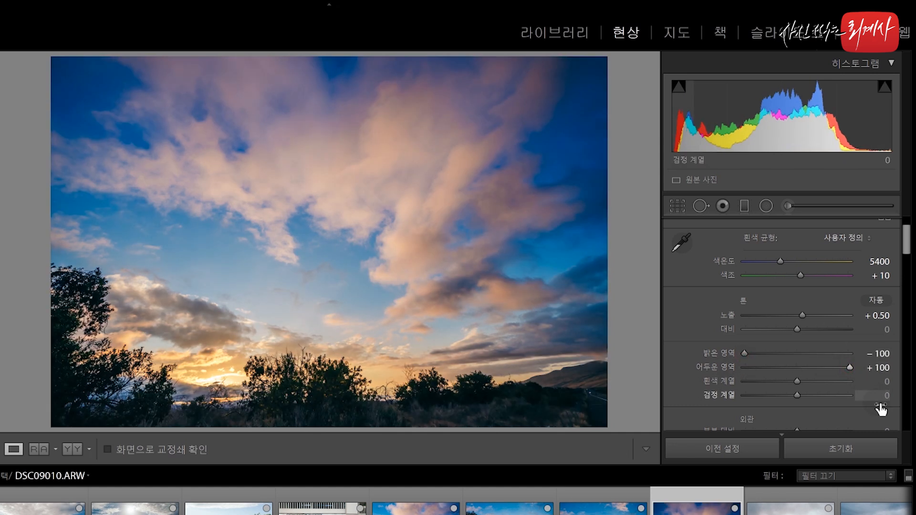
# Lower Exposure to +0.38 and try Whites at -16 and Blacks at +17, returning both to 0
pyautogui.moveTo(802, 316); pyautogui.dragTo(796, 333)
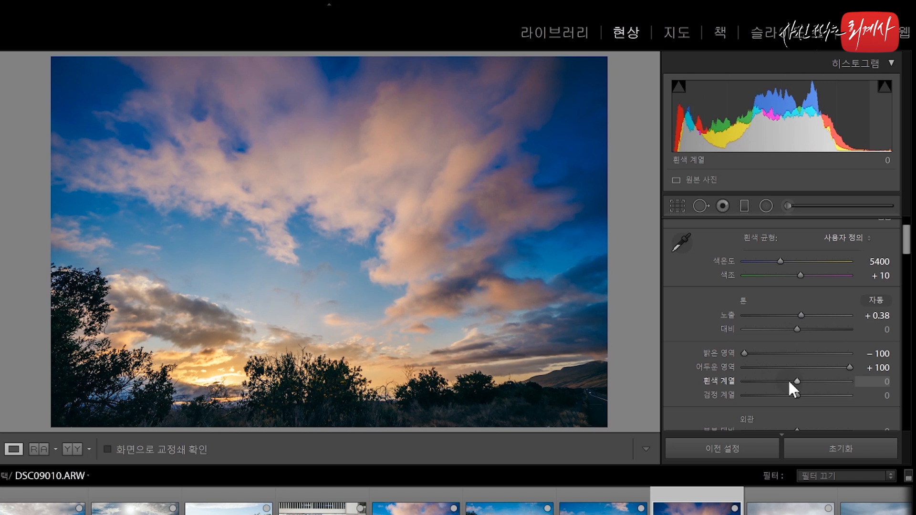
pyautogui.click(789, 381)
pyautogui.click(806, 395)
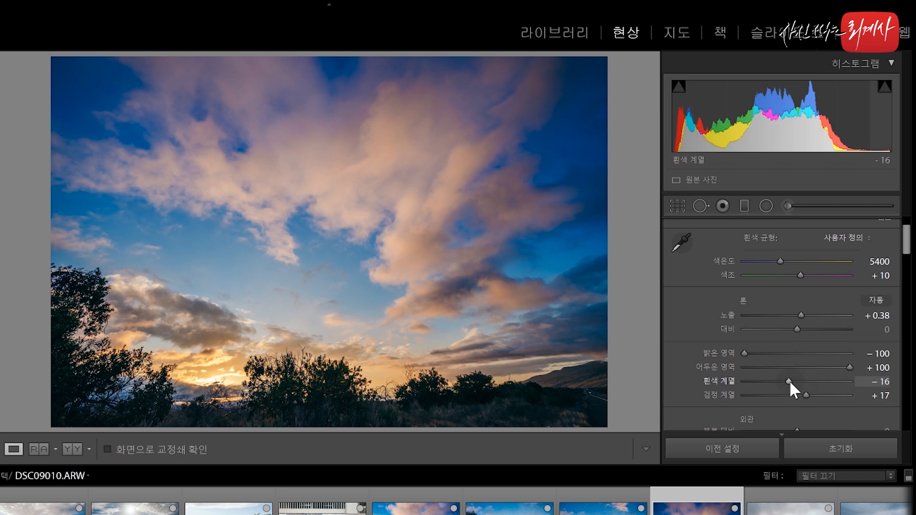
pyautogui.doubleClick(790, 380)
pyautogui.doubleClick(802, 396)
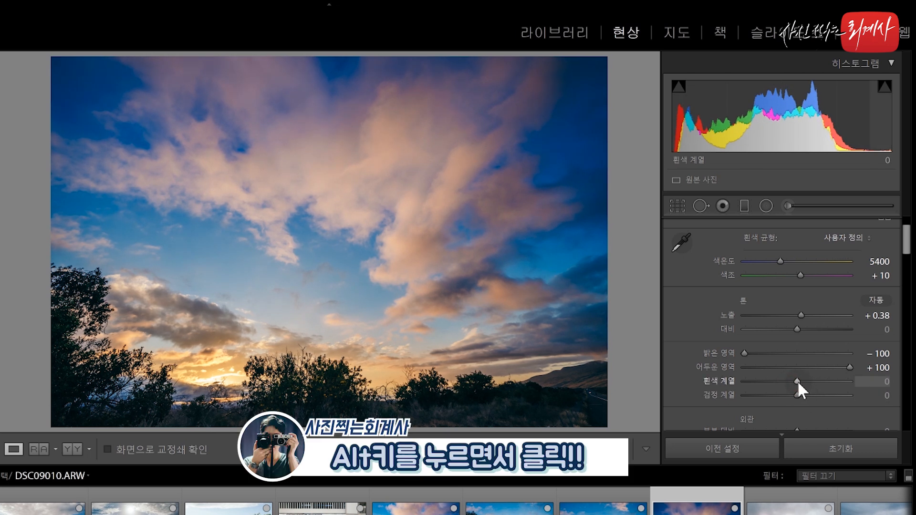
# Preview the clipping mask for Whites on the sunset photo, trying Whites at -1 and resetting it to 0
pyautogui.keyDown('alt'); pyautogui.click(797, 381); pyautogui.keyUp('alt')
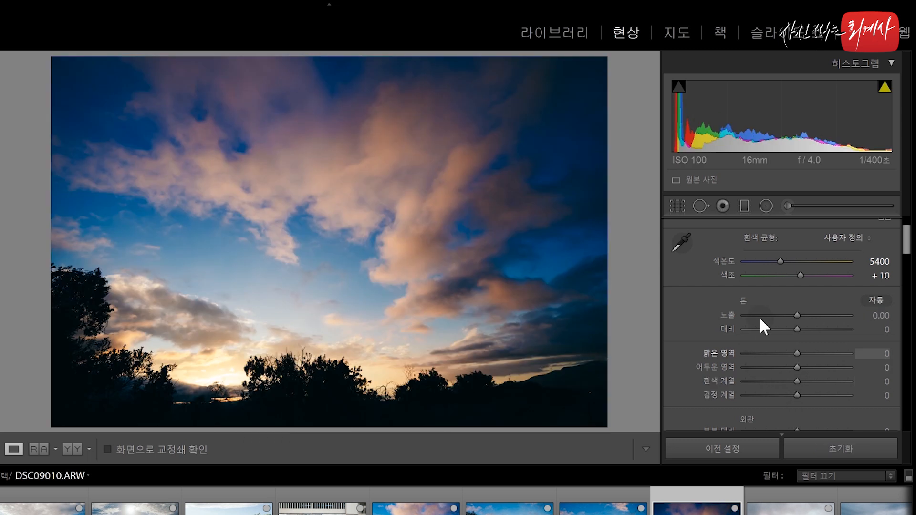
pyautogui.keyDown('alt'); pyautogui.click(795, 384); pyautogui.keyUp('alt')
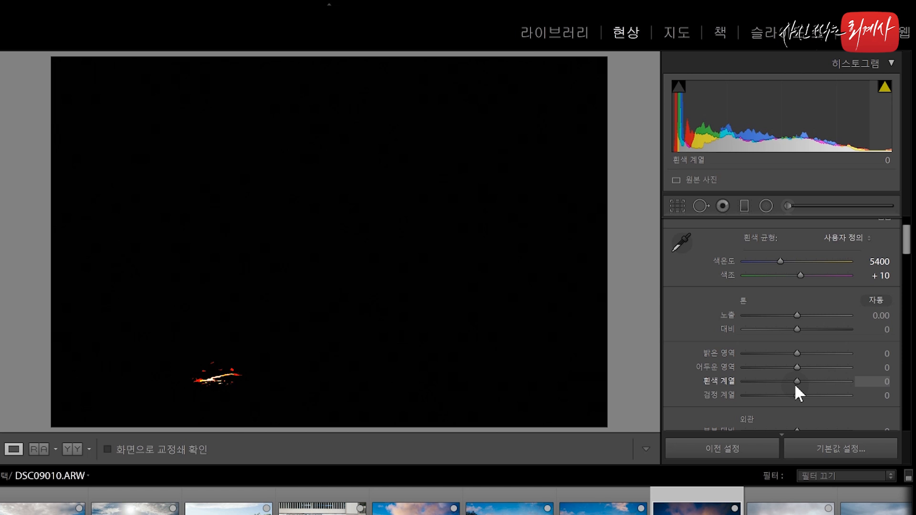
pyautogui.moveTo(794, 382); pyautogui.dragTo(793, 382)
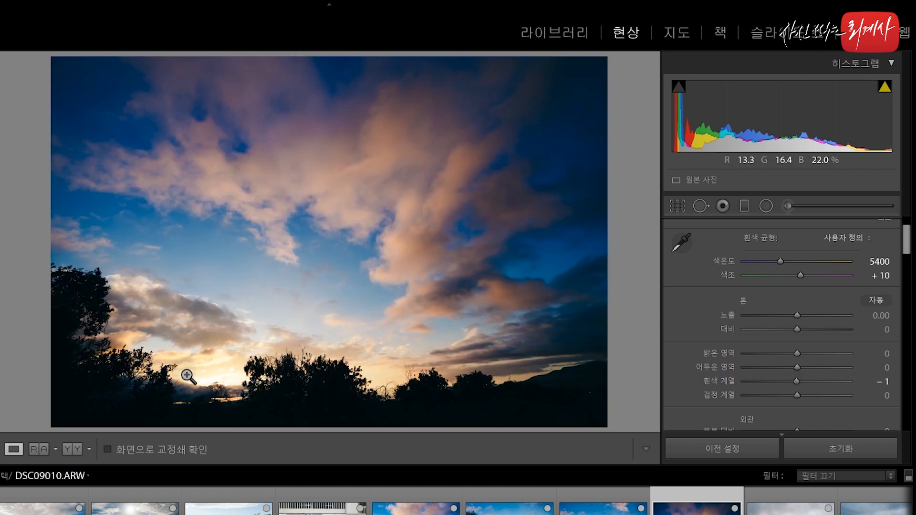
pyautogui.moveTo(798, 383); pyautogui.dragTo(798, 384)
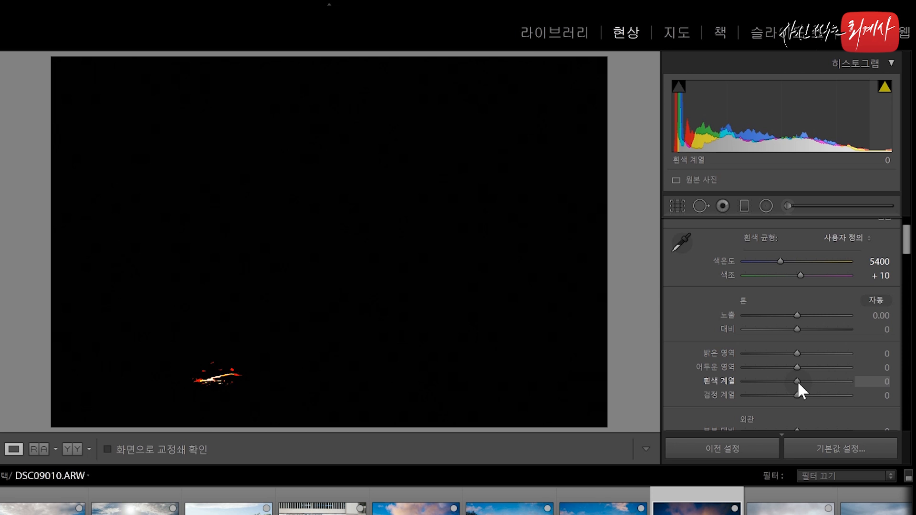
pyautogui.moveTo(800, 391); pyautogui.dragTo(799, 394)
pyautogui.doubleClick(796, 388)
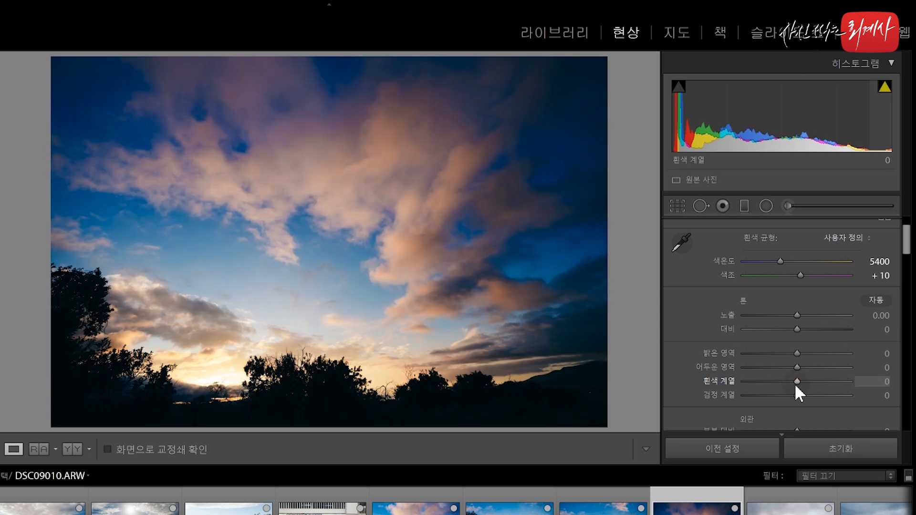
# Try lowering Whites to -100 while checking the clipped highlights with the clipping preview
pyautogui.keyDown('alt'); pyautogui.click(796, 384); pyautogui.keyUp('alt')
pyautogui.moveTo(795, 383); pyautogui.dragTo(741, 382)
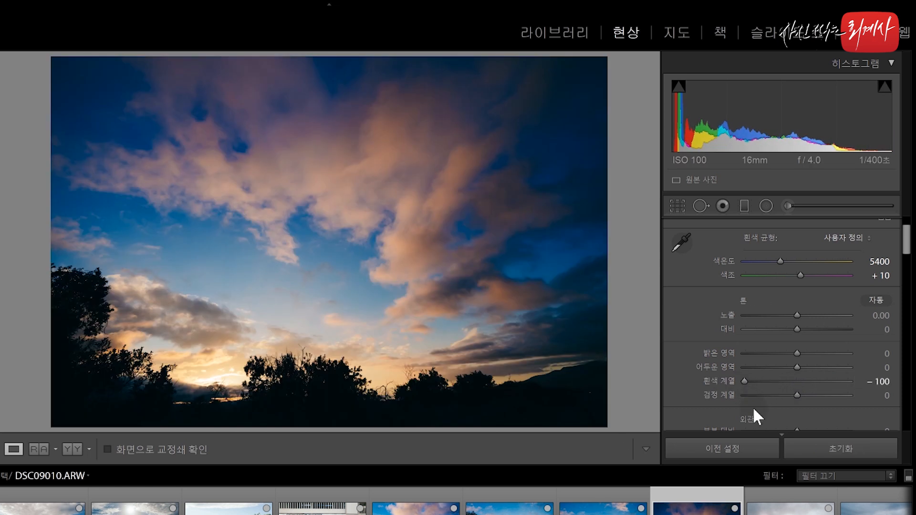
pyautogui.keyDown('alt'); pyautogui.click(741, 381); pyautogui.keyUp('alt')
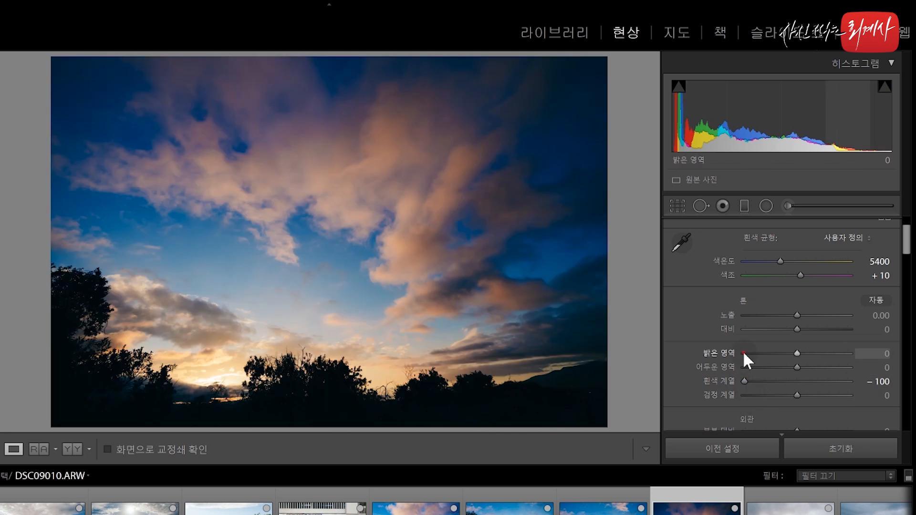
# Try Highlights at -100 with a Whites clipping check, then undo it and reset Whites to 0
pyautogui.keyDown('alt'); pyautogui.click(743, 353); pyautogui.keyUp('alt')
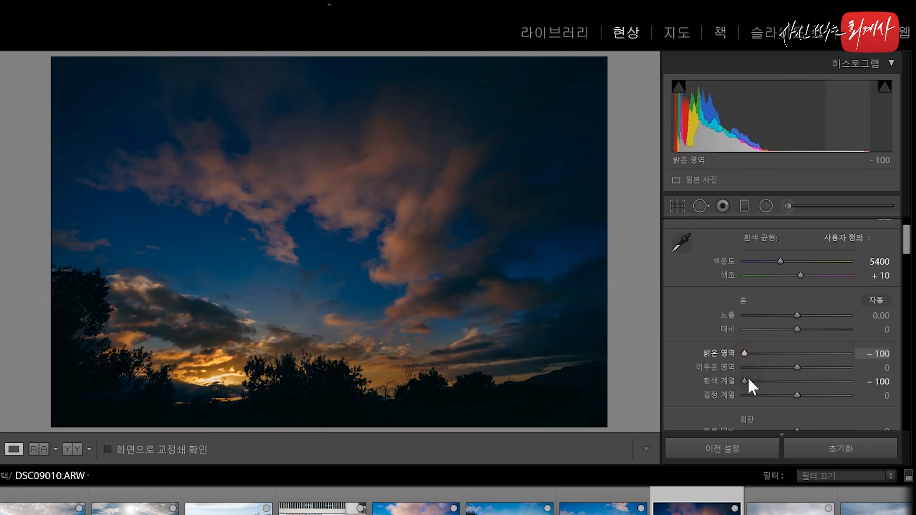
pyautogui.keyDown('alt'); pyautogui.click(748, 381); pyautogui.keyUp('alt')
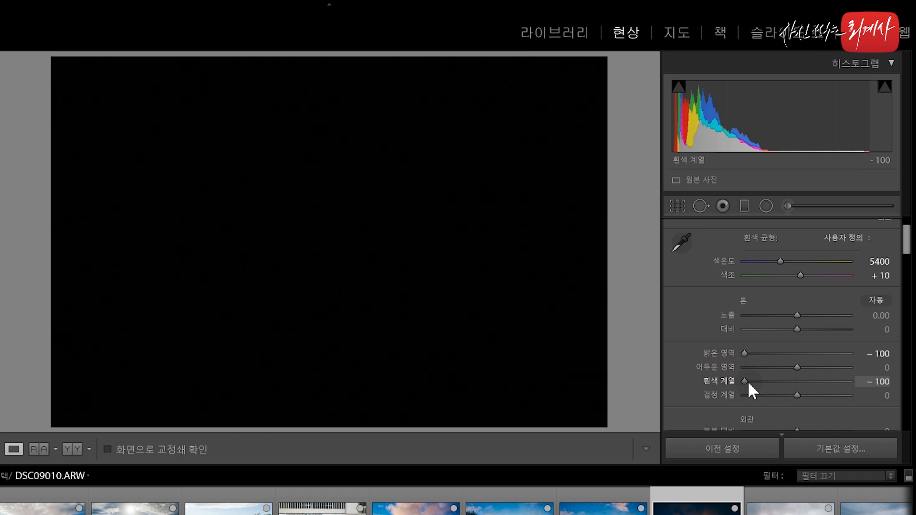
pyautogui.hotkey('ctrl', 'z')
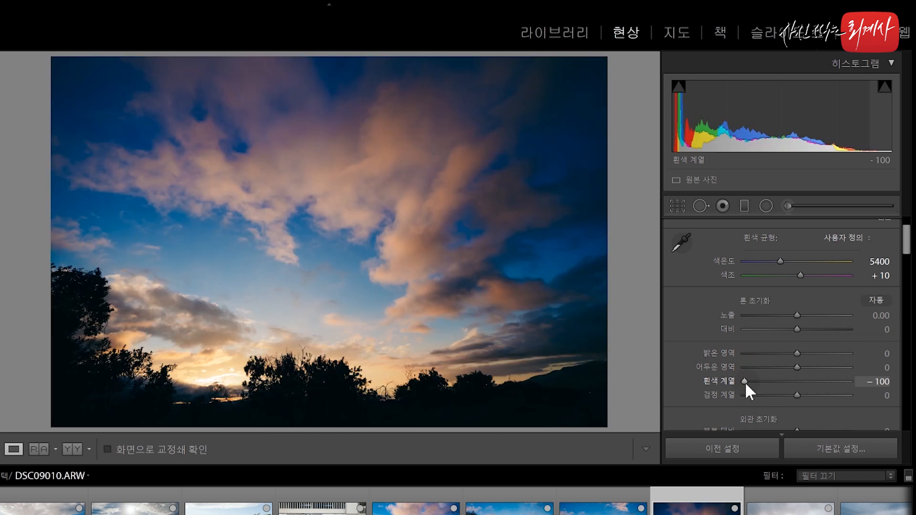
pyautogui.keyDown('alt'); pyautogui.click(746, 382); pyautogui.keyUp('alt')
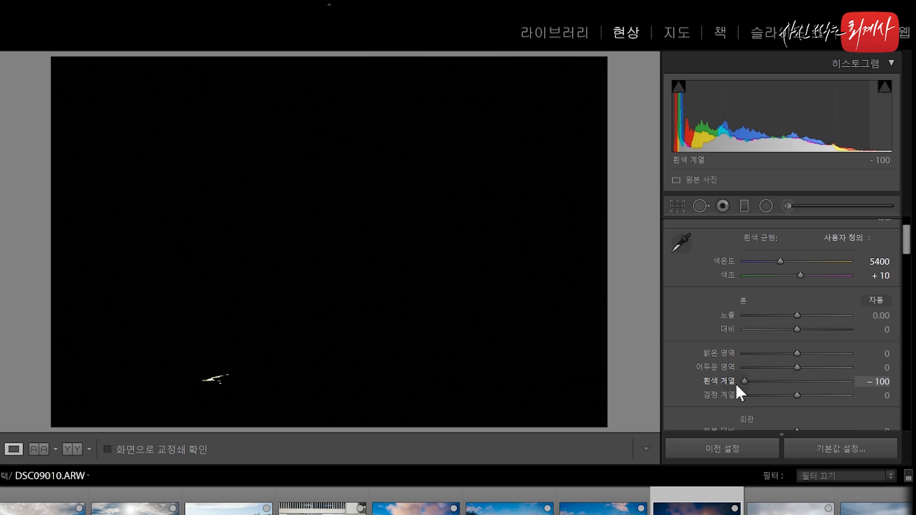
pyautogui.doubleClick(735, 385)
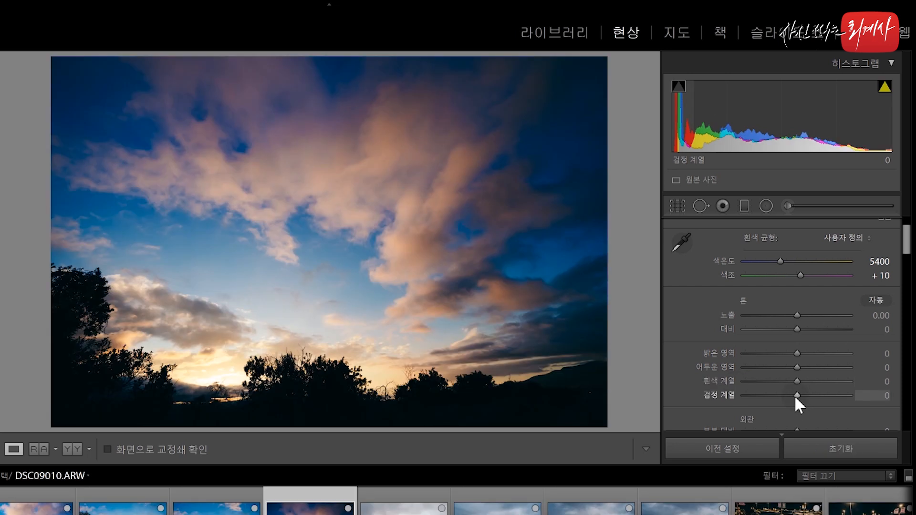
# Preview the clipping mask for Blacks to examine the crushed shadow areas of the sunset photo
pyautogui.press('alt')
pyautogui.keyDown('alt'); pyautogui.click(794, 397); pyautogui.keyUp('alt')
pyautogui.keyDown('alt'); pyautogui.click(794, 396); pyautogui.keyUp('alt')
# Set Highlights to -87, Shadows to +100 and Exposure to +0.12, and preview the Whites clipping mask
pyautogui.click(752, 352)
pyautogui.click(837, 367)
pyautogui.click(802, 310)
pyautogui.moveTo(754, 350); pyautogui.dragTo(749, 350)
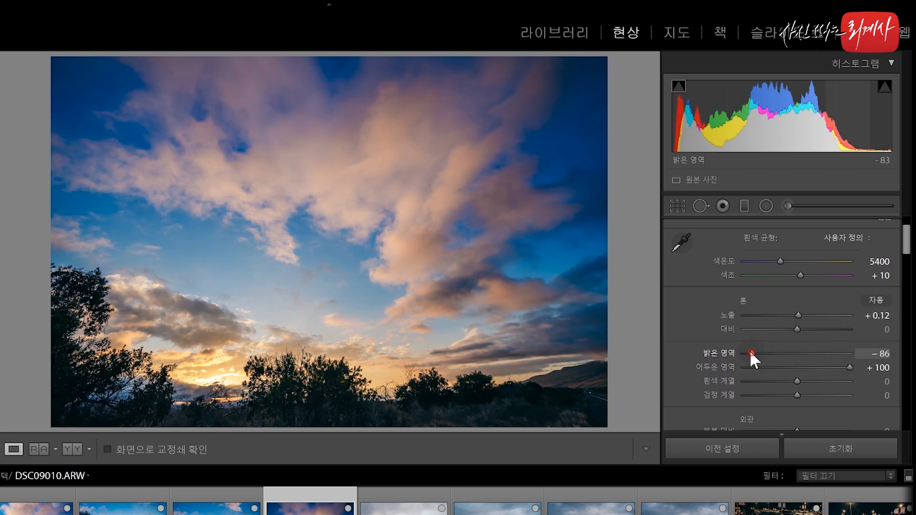
pyautogui.press('alt')
pyautogui.keyDown('alt'); pyautogui.click(797, 384); pyautogui.keyUp('alt')
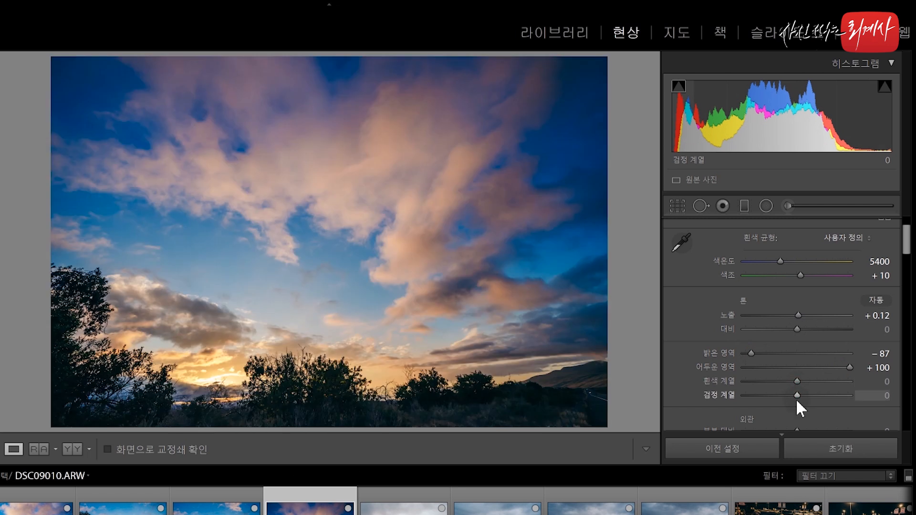
# Preview the clipping mask for Blacks on the sunset photo and keep Blacks at 0
pyautogui.press('alt')
pyautogui.keyDown('alt'); pyautogui.click(797, 395); pyautogui.keyUp('alt')
pyautogui.moveTo(797, 397); pyautogui.dragTo(797, 397)
pyautogui.doubleClick(797, 396)
# Check the Whites and Blacks clipping masks, then set Whites to -19 and raise Blacks slightly
pyautogui.press('alt')
pyautogui.keyDown('alt'); pyautogui.click(797, 383); pyautogui.keyUp('alt')
pyautogui.keyDown('alt'); pyautogui.click(797, 394); pyautogui.keyUp('alt')
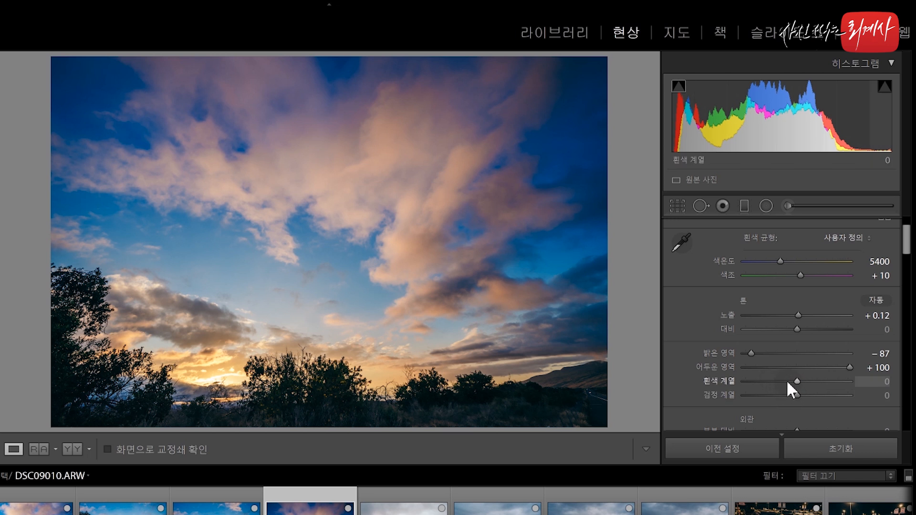
pyautogui.click(788, 382)
pyautogui.click(810, 395)
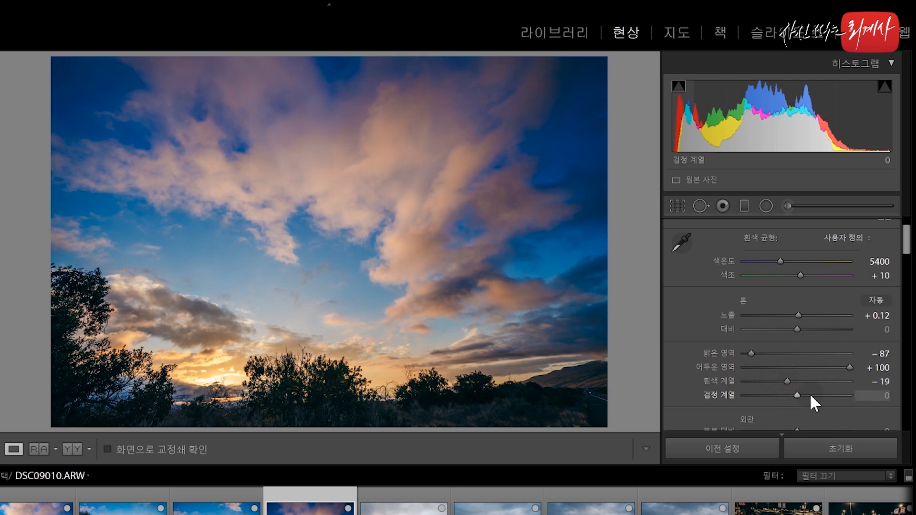
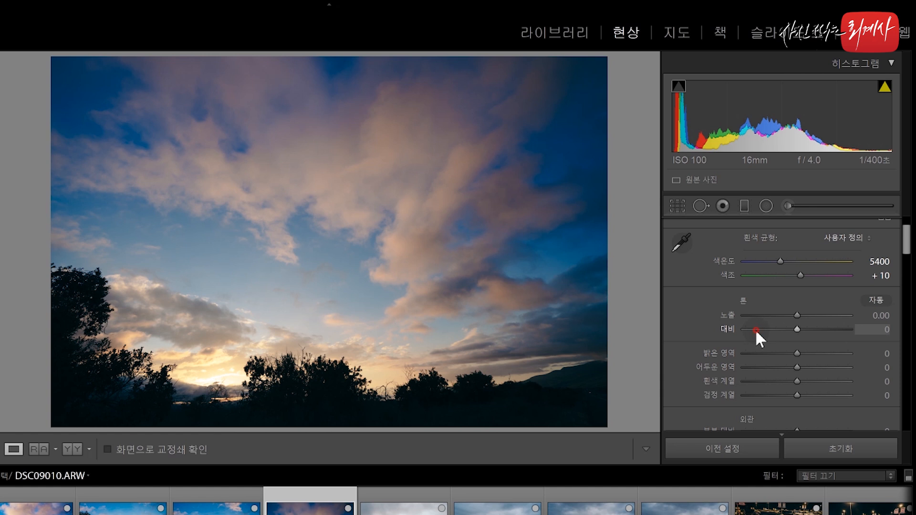
# Try Highlights at -93 and Shadows at +90 on the sunset photo, then reset both to 0
pyautogui.click(747, 353)
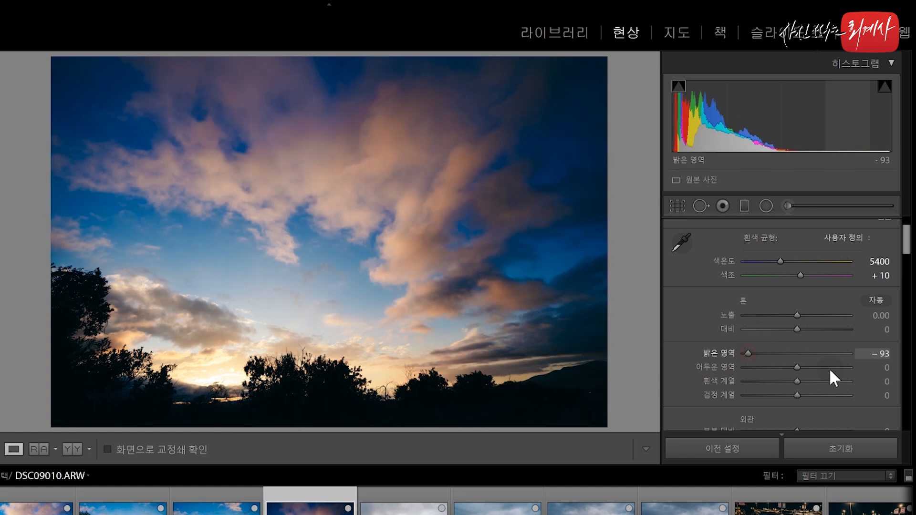
pyautogui.click(843, 367)
pyautogui.doubleClick(842, 369)
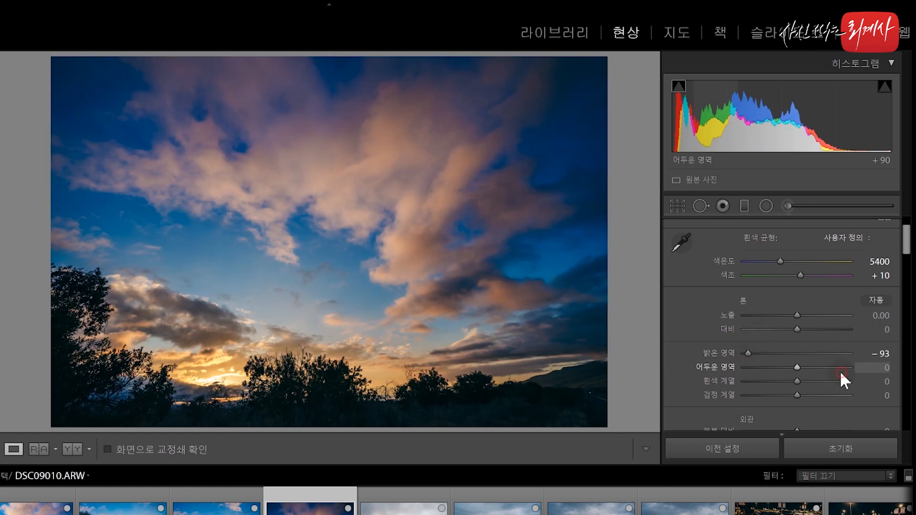
pyautogui.doubleClick(748, 354)
# Compare raised Contrast with Highlights at +83 and Shadows at -86, resetting each slider to 0
pyautogui.click(841, 328)
pyautogui.doubleClick(840, 328)
pyautogui.click(840, 353)
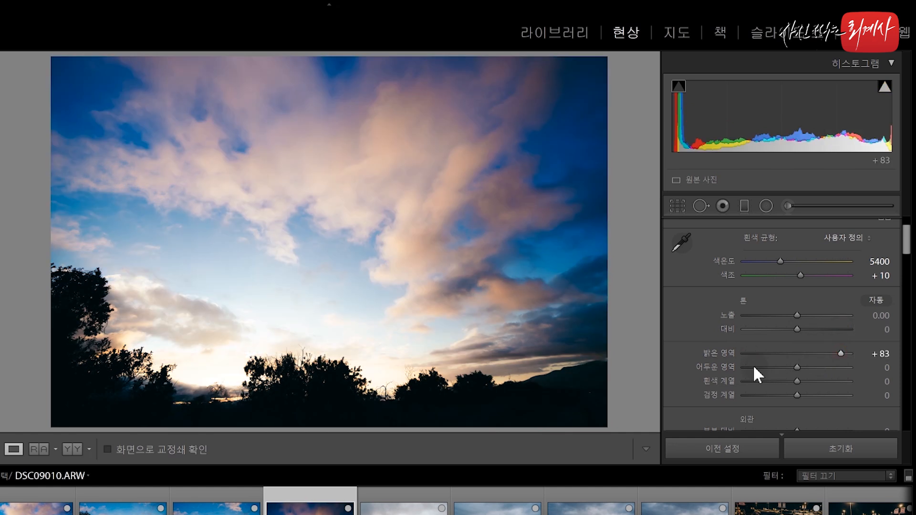
pyautogui.click(751, 366)
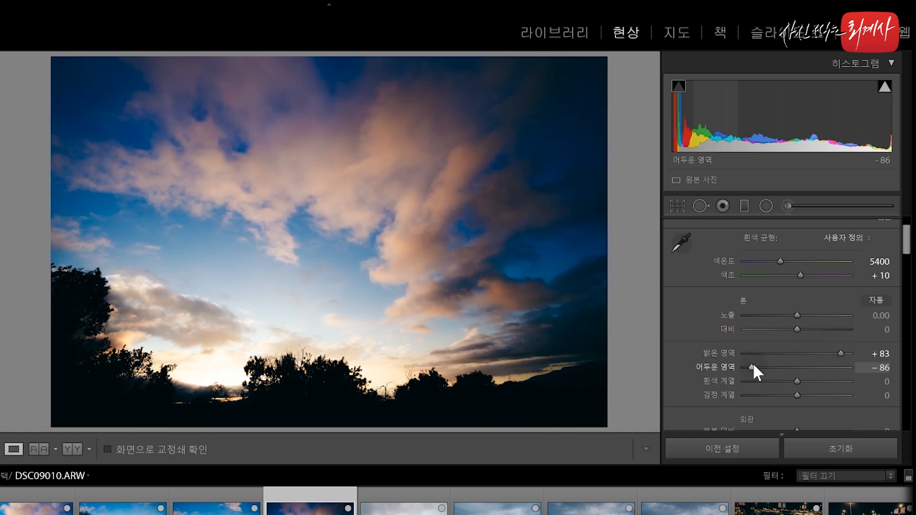
pyautogui.doubleClick(752, 365)
pyautogui.doubleClick(765, 353)
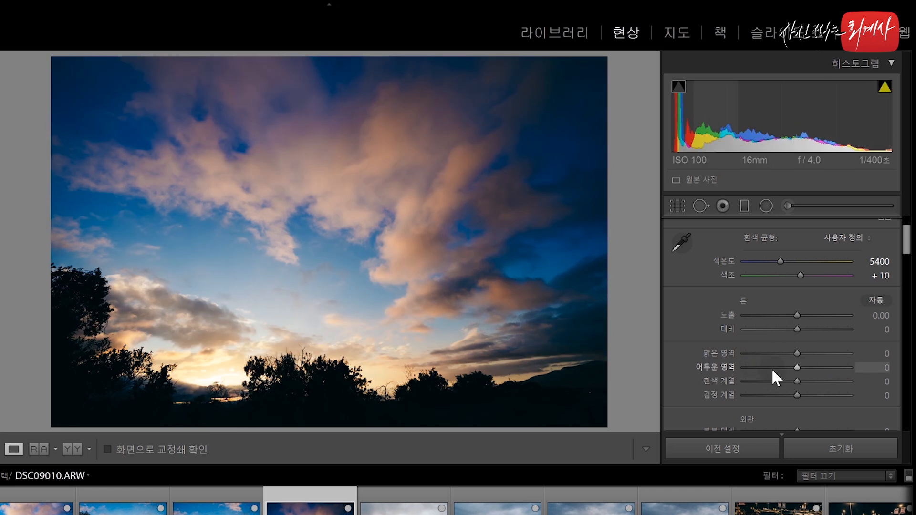
pyautogui.moveTo(797, 328)
pyautogui.mouseDown()
pyautogui.moveTo(807, 328)
pyautogui.moveTo(776, 329)
pyautogui.moveTo(811, 327)
pyautogui.mouseUp()
pyautogui.doubleClick(812, 329)
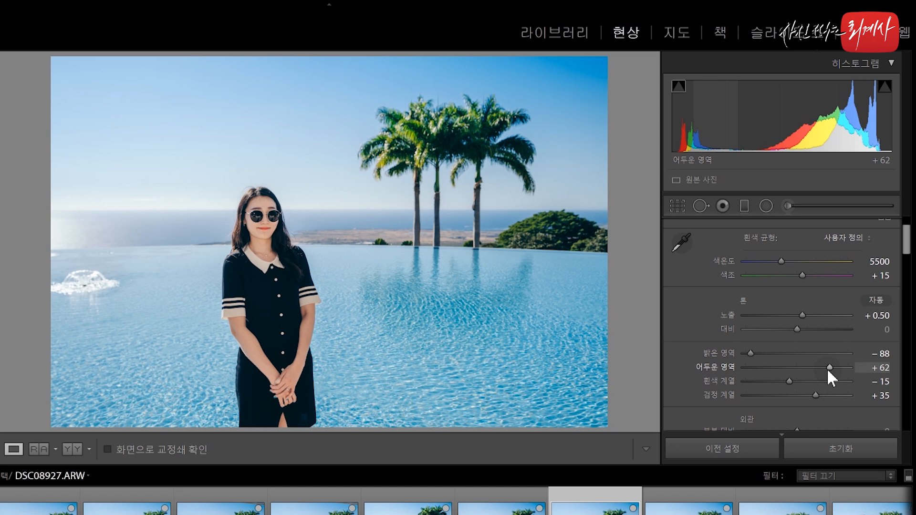
# Set Highlights to -89 and Shadows to +59 on the poolside portrait
pyautogui.moveTo(748, 348)
pyautogui.mouseDown()
pyautogui.moveTo(811, 354)
pyautogui.moveTo(746, 347)
pyautogui.moveTo(809, 354)
pyautogui.moveTo(751, 359)
pyautogui.mouseUp()
pyautogui.moveTo(828, 365)
pyautogui.mouseDown()
pyautogui.moveTo(777, 366)
pyautogui.moveTo(852, 366)
pyautogui.moveTo(775, 361)
pyautogui.moveTo(831, 363)
pyautogui.mouseUp()
pyautogui.moveTo(829, 364); pyautogui.dragTo(828, 365)
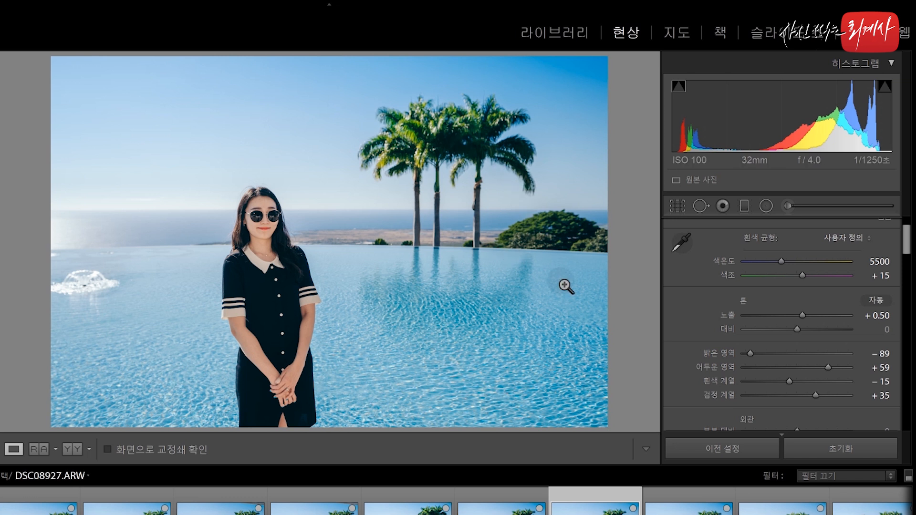
# Set Shadows to +65 on the portrait, then try Contrast at -45 and at a moderately positive value
pyautogui.moveTo(829, 367); pyautogui.dragTo(837, 367)
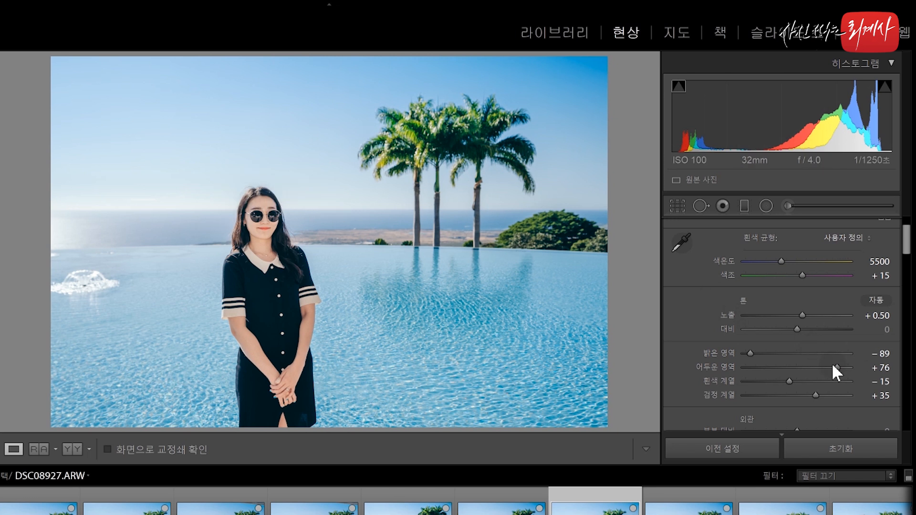
pyautogui.moveTo(835, 366); pyautogui.dragTo(830, 364)
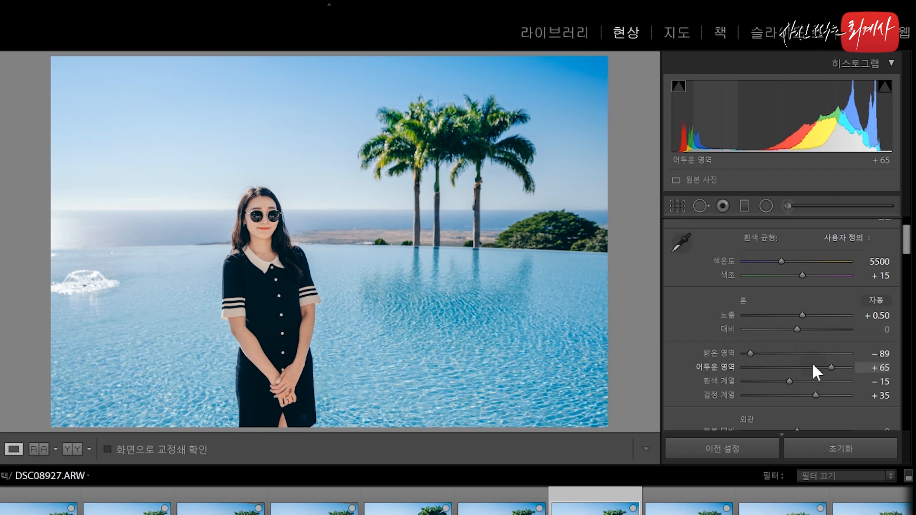
pyautogui.click(772, 330)
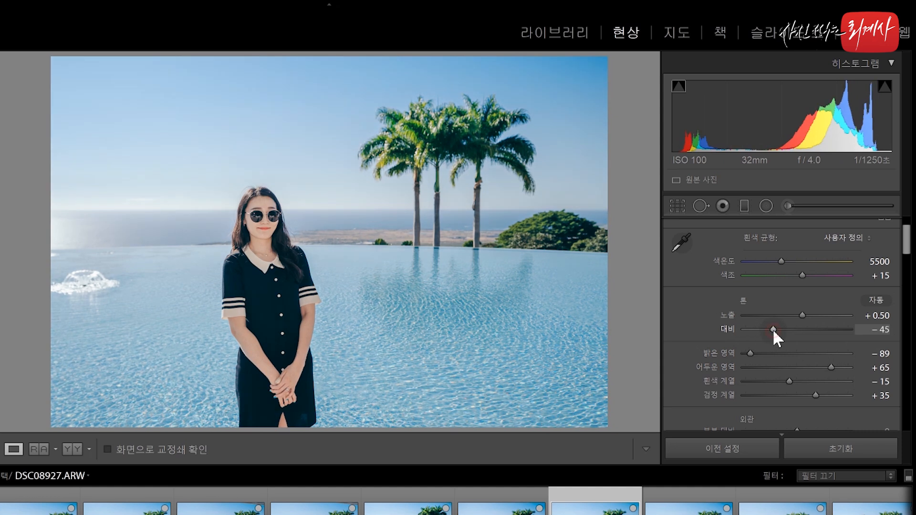
pyautogui.click(813, 330)
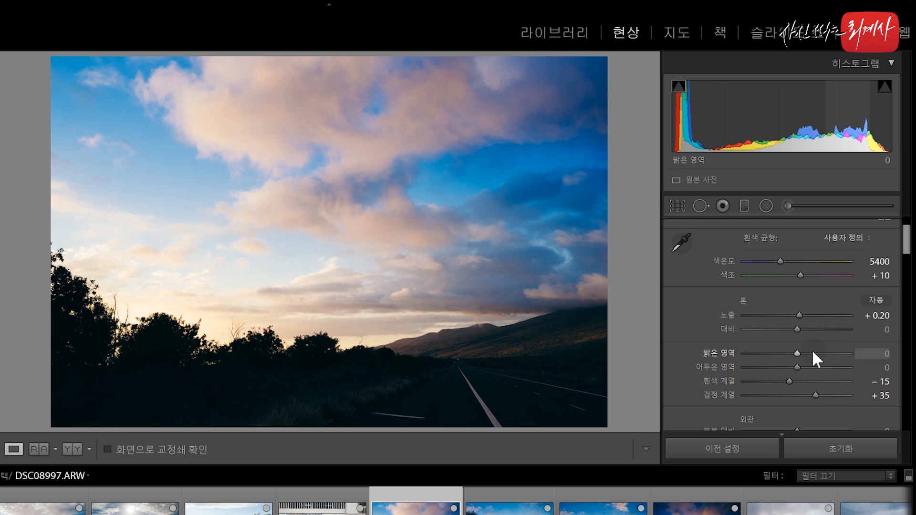
# Try Contrast at -100 on the road photo, reset it, then try Highlights at -100 and Shadows at +100 with raised Contrast
pyautogui.moveTo(733, 330); pyautogui.dragTo(740, 325)
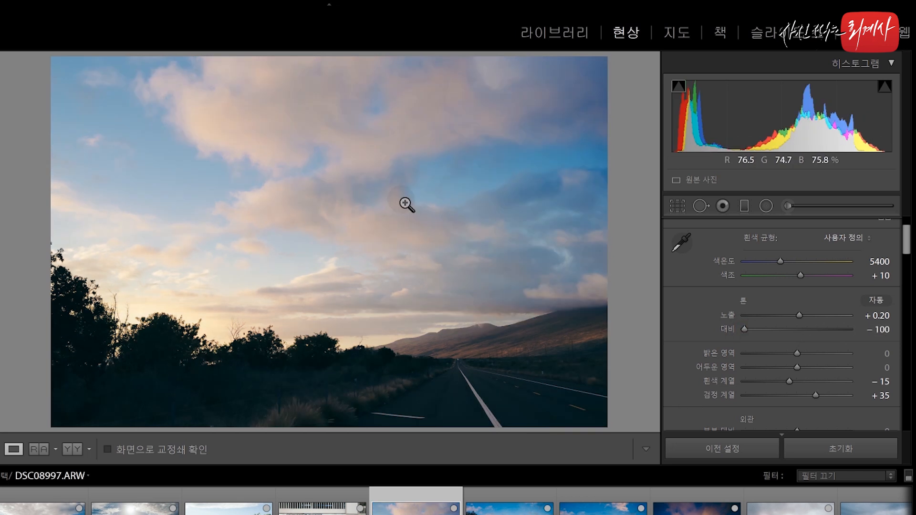
pyautogui.doubleClick(744, 329)
pyautogui.click(744, 353)
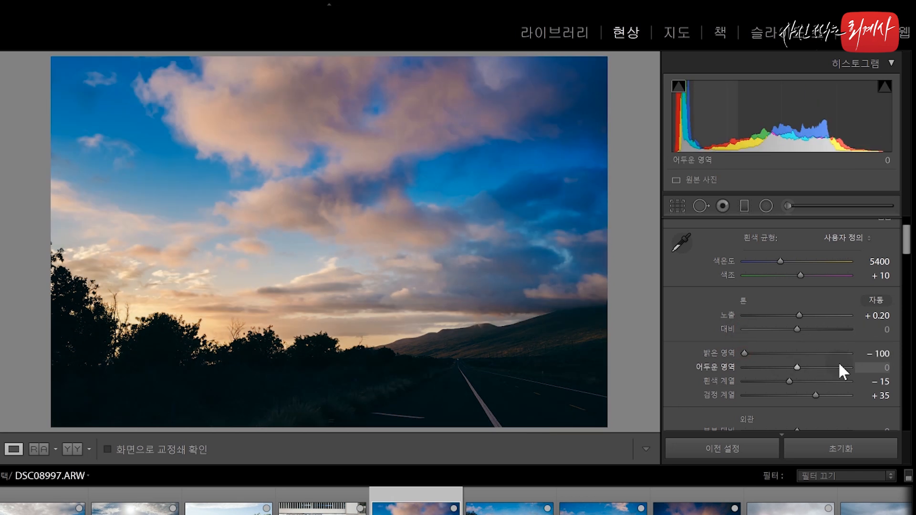
pyautogui.click(848, 368)
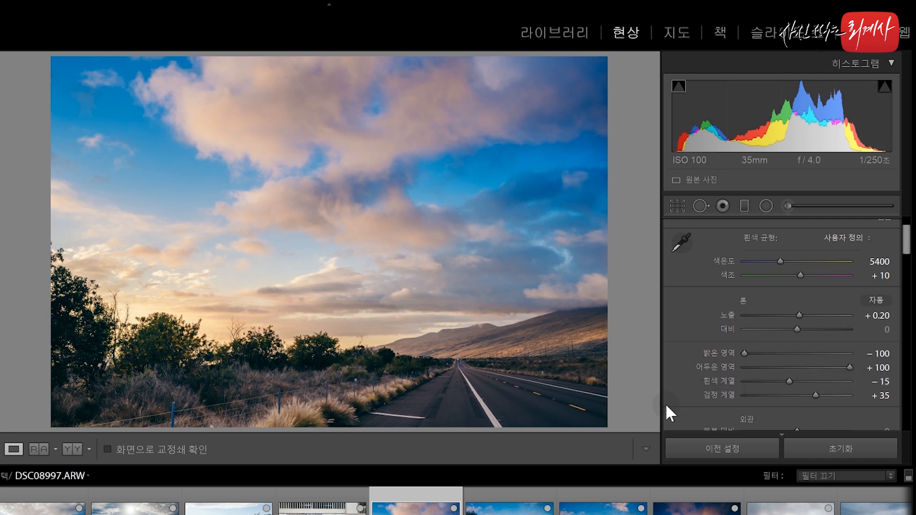
pyautogui.click(815, 332)
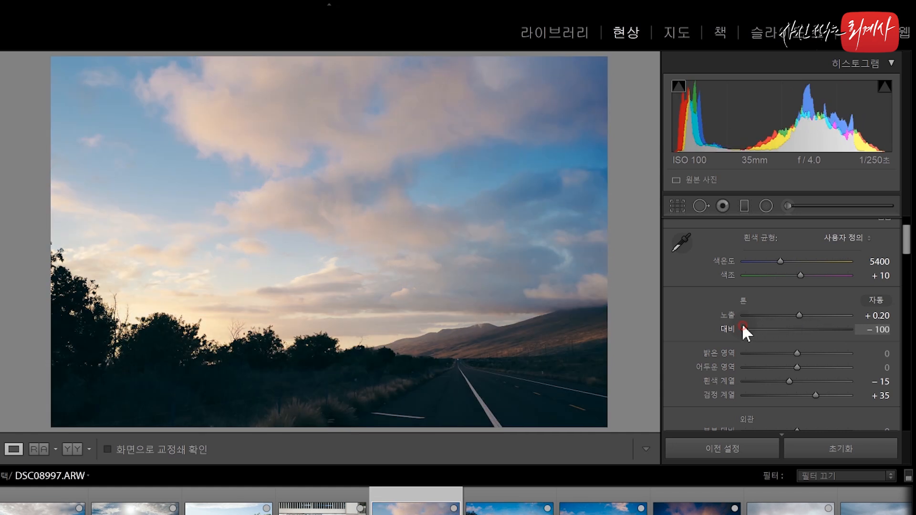
# Set Highlights to -100, Shadows to +100 and Contrast to +46 on the road photo
pyautogui.moveTo(796, 353); pyautogui.dragTo(859, 368)
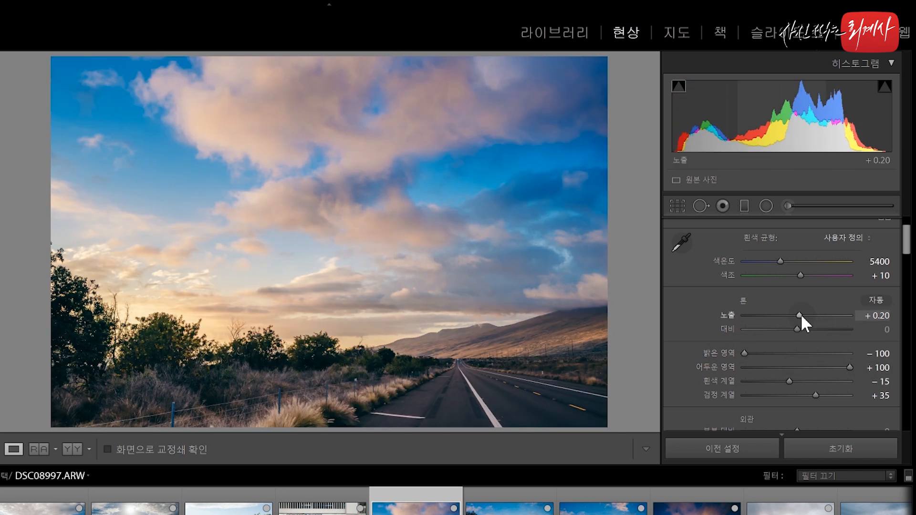
pyautogui.click(810, 330)
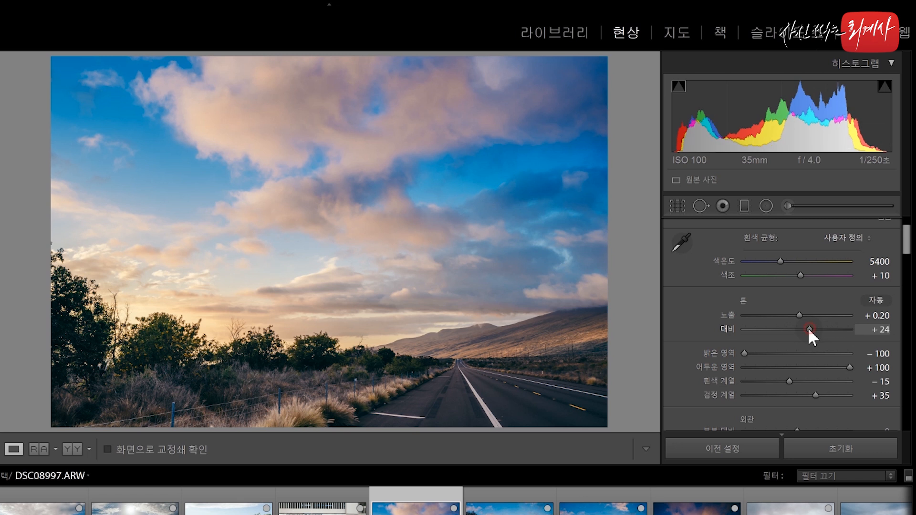
pyautogui.click(819, 333)
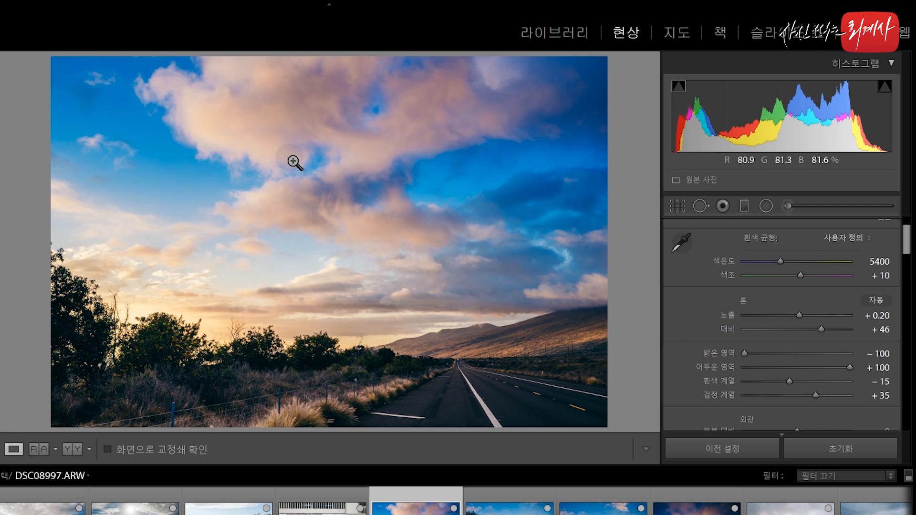
# Reset Highlights, Shadows and Contrast to 0, then try raising Contrast alone and reset it
pyautogui.doubleClick(743, 354)
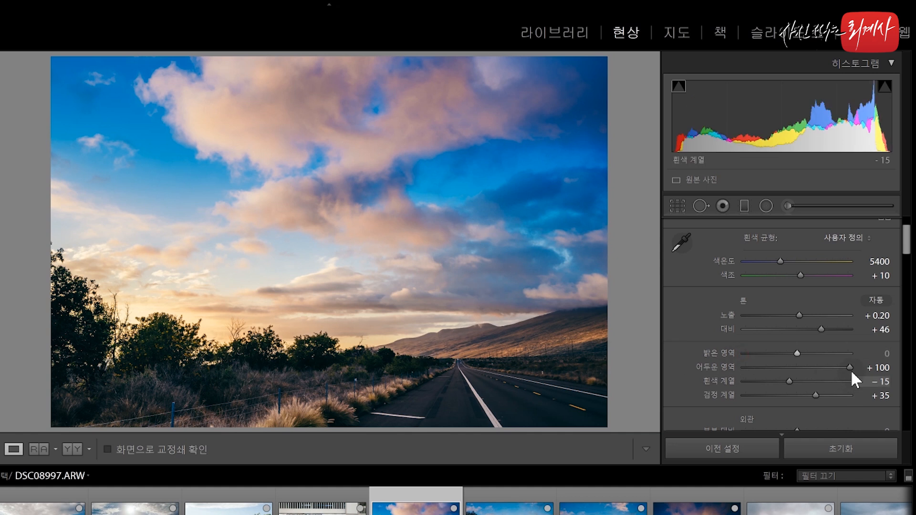
pyautogui.doubleClick(850, 367)
pyautogui.doubleClick(795, 329)
pyautogui.moveTo(794, 330); pyautogui.dragTo(832, 330)
pyautogui.doubleClick(851, 330)
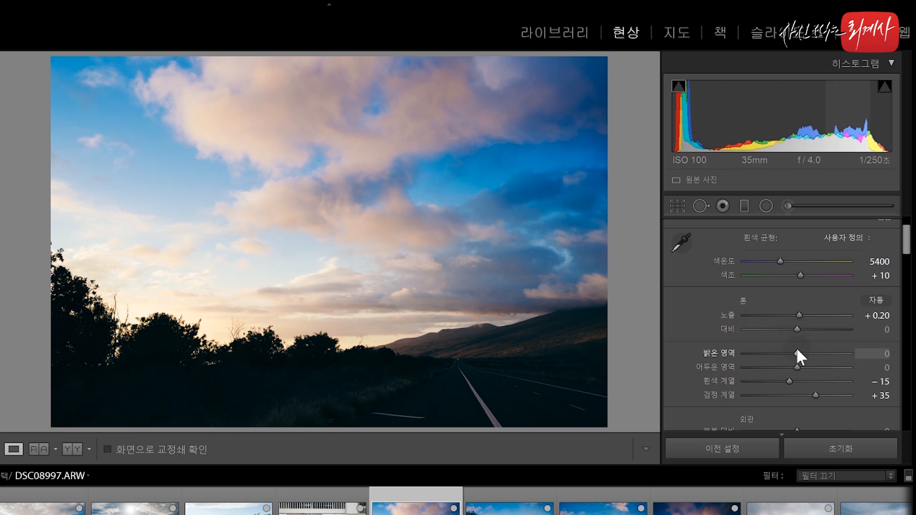
# Balance the road photo with Highlights at -100 and Shadows at +100, then set Contrast to +36
pyautogui.moveTo(796, 352); pyautogui.dragTo(721, 345)
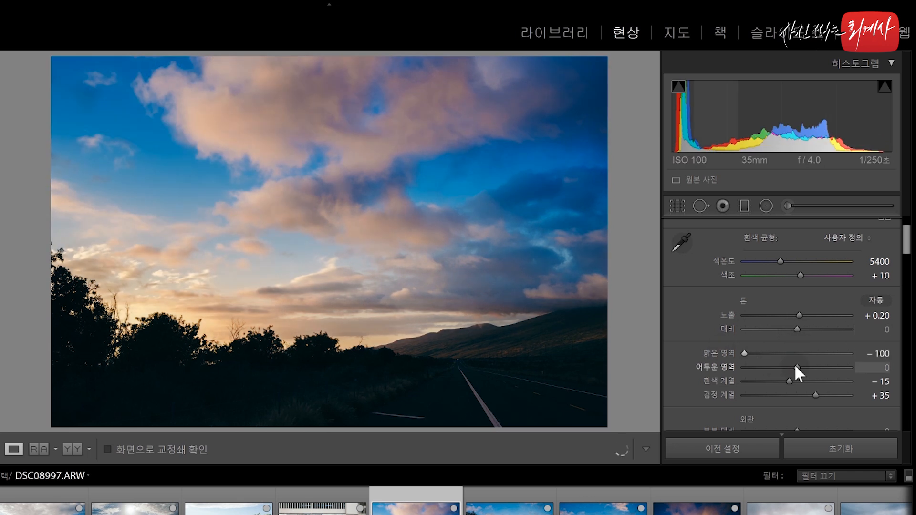
pyautogui.moveTo(797, 367); pyautogui.dragTo(882, 379)
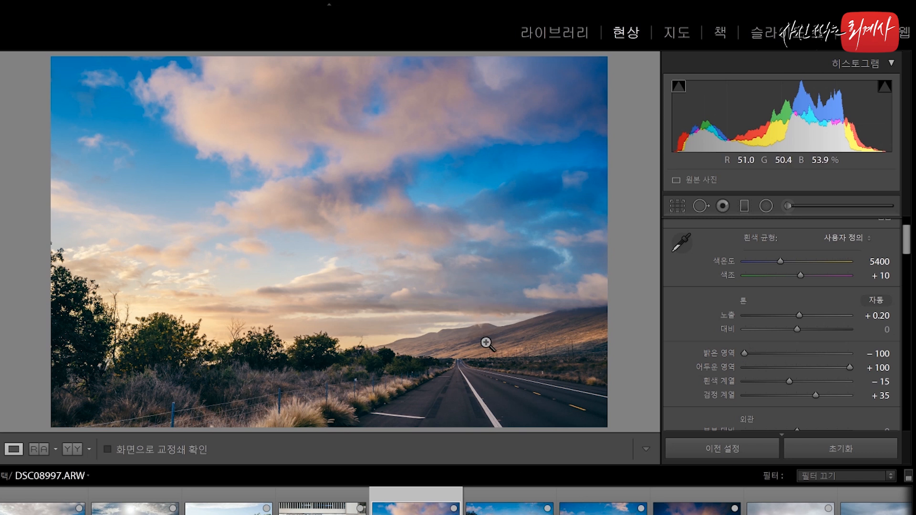
pyautogui.moveTo(806, 329); pyautogui.dragTo(795, 327)
pyautogui.click(816, 329)
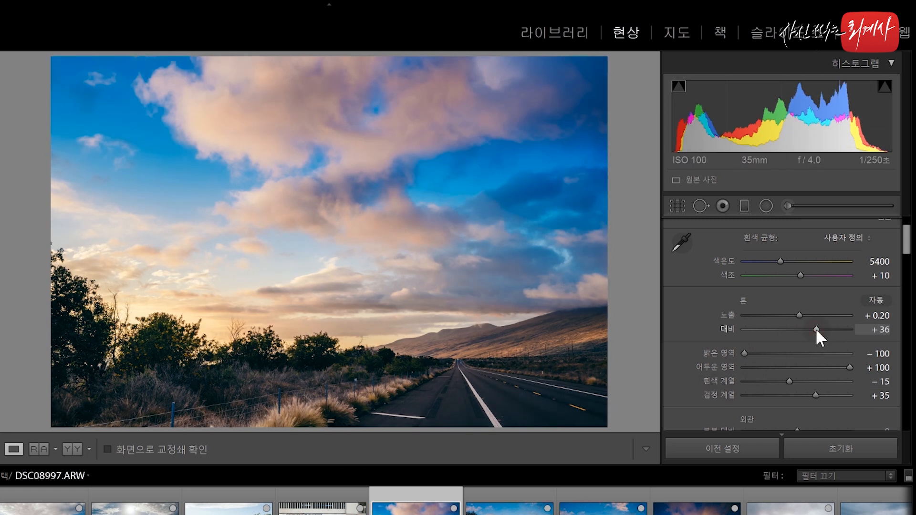